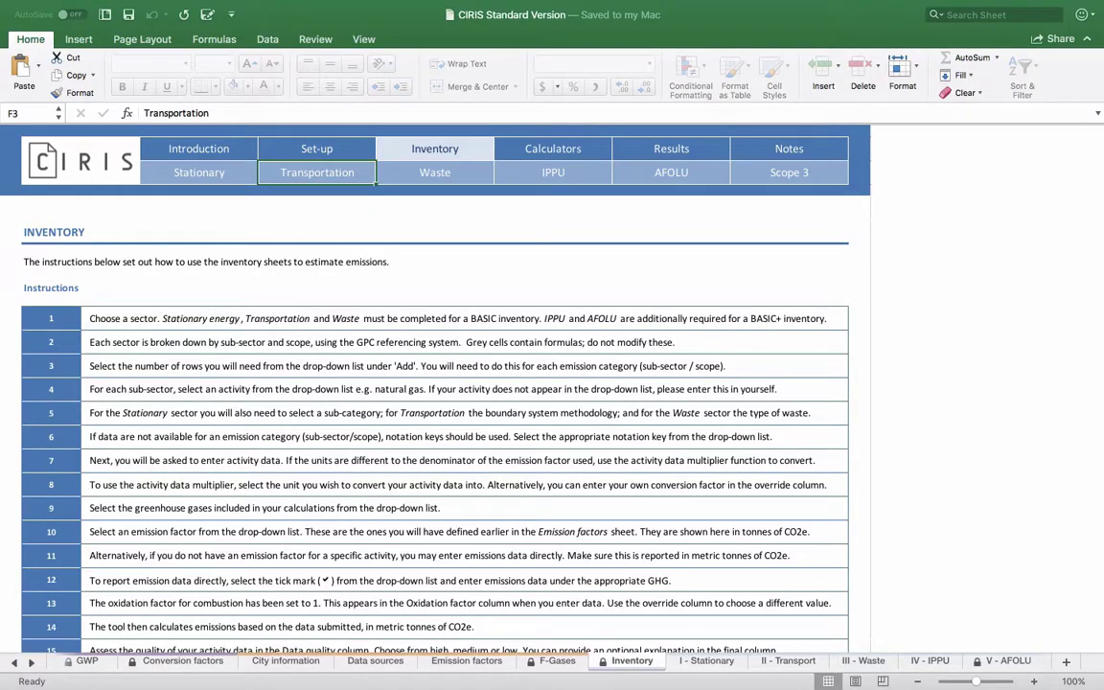
# Open the Transportation inventory sheet and look over its sub-sector tables from on-road to off-road transportation.
pyautogui.click(318, 173)
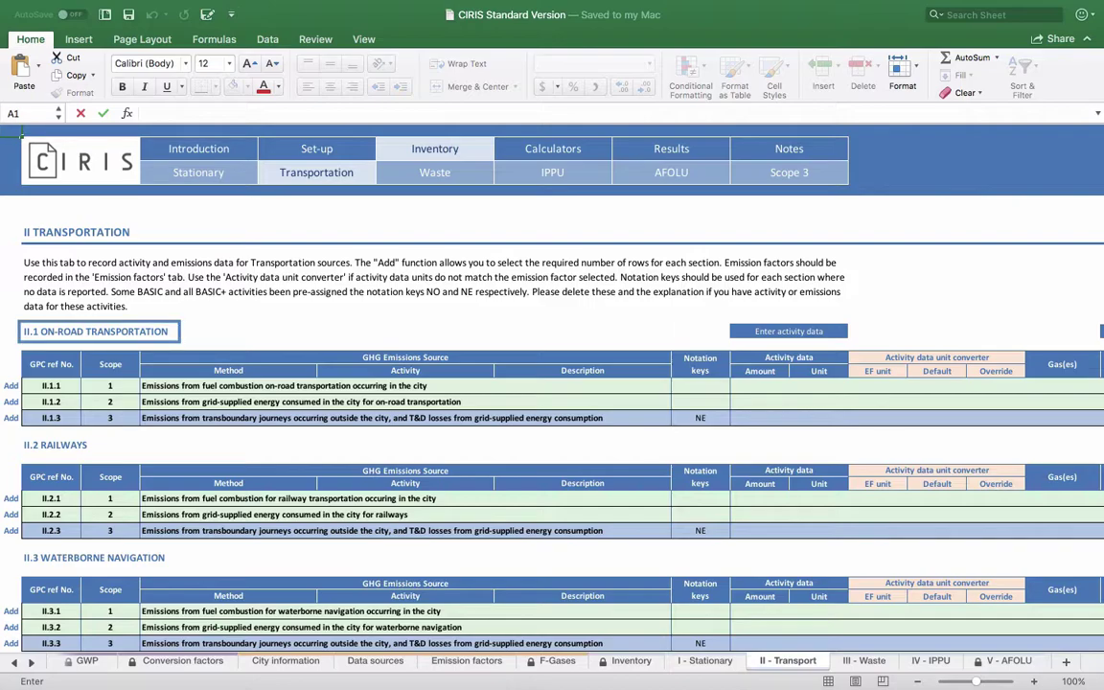
pyautogui.scroll(-4, 552, 388)
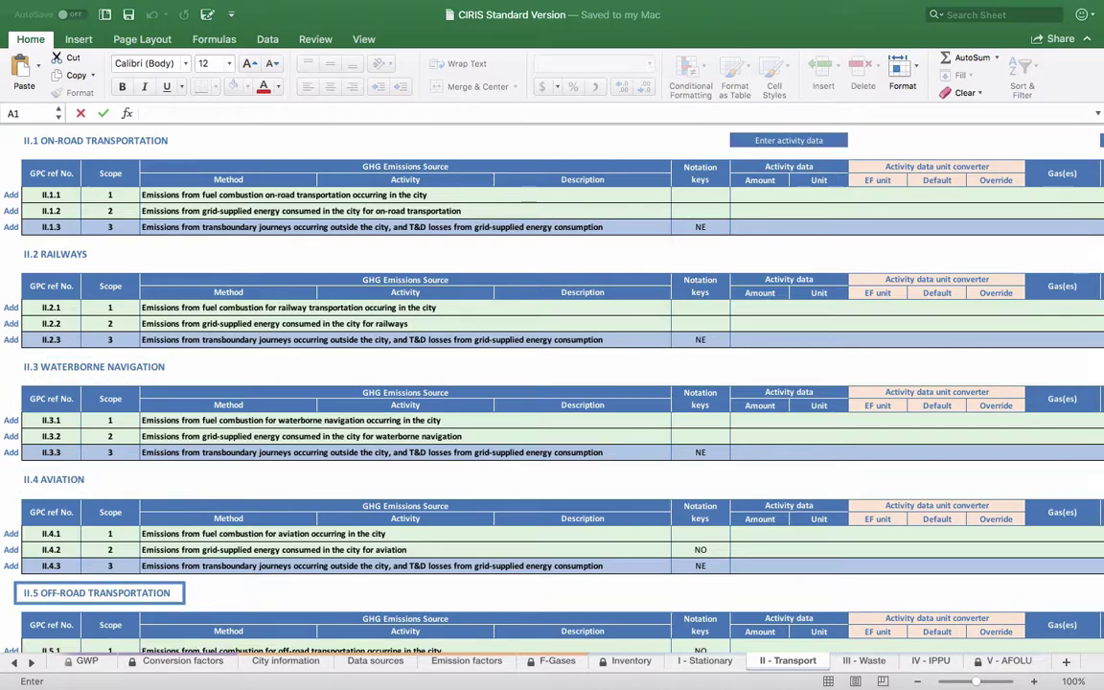
pyautogui.scroll(4, 551, 383)
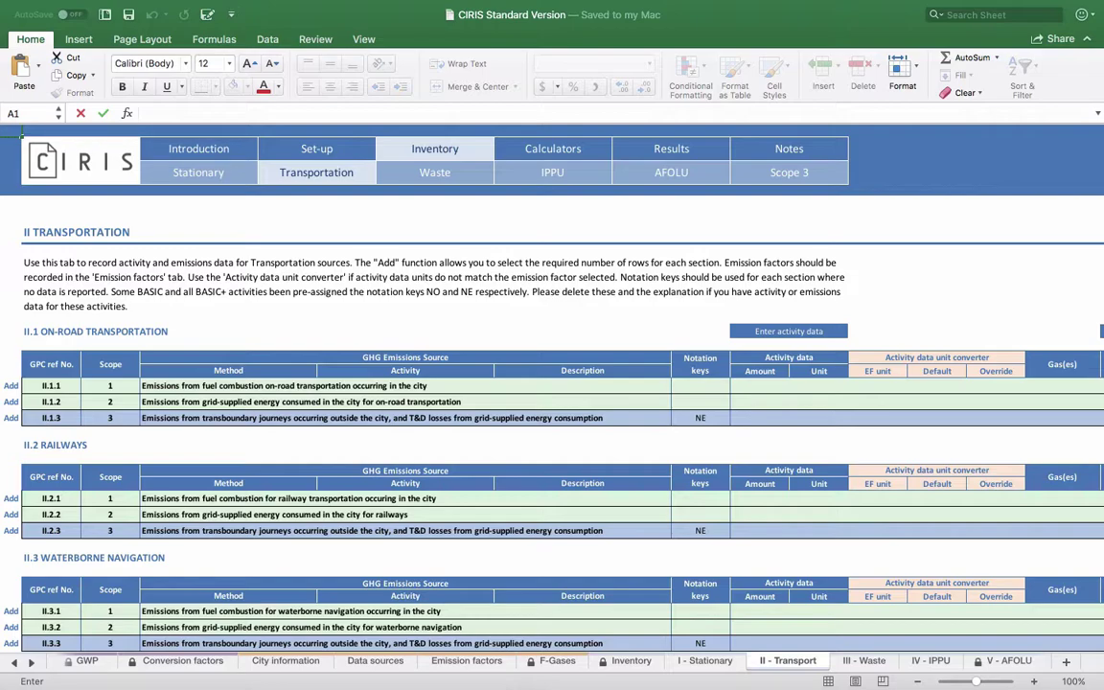
pyautogui.press('Escape')
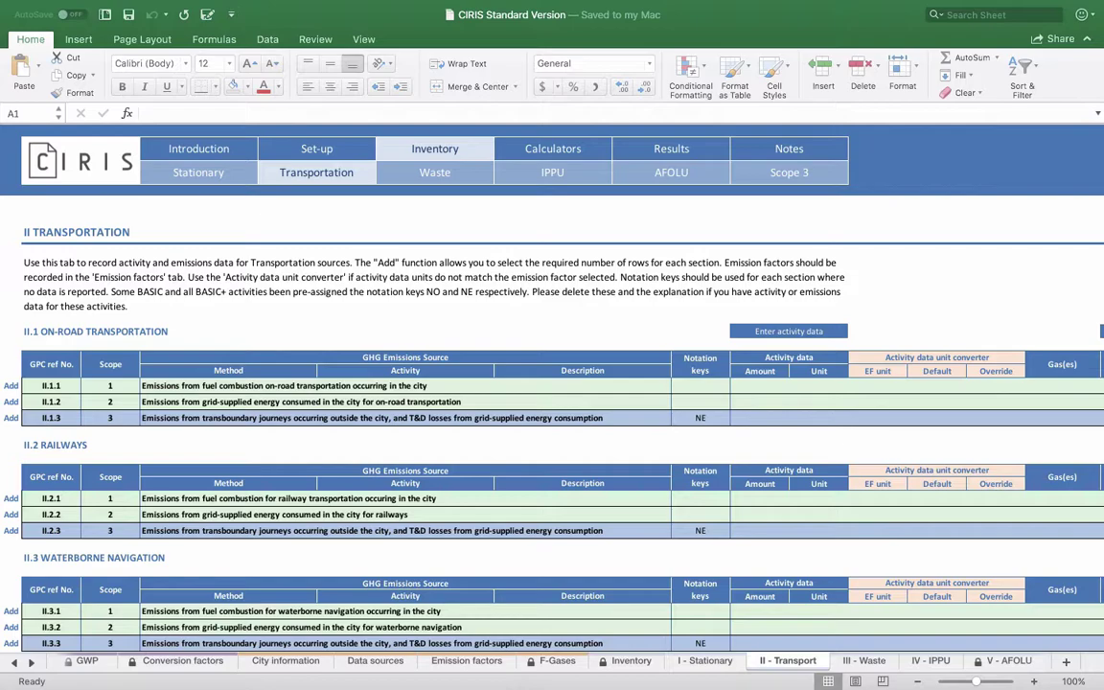
# Add one data row for scope 1 on-road fuel combustion emissions (II.1.1).
pyautogui.click(11, 386)
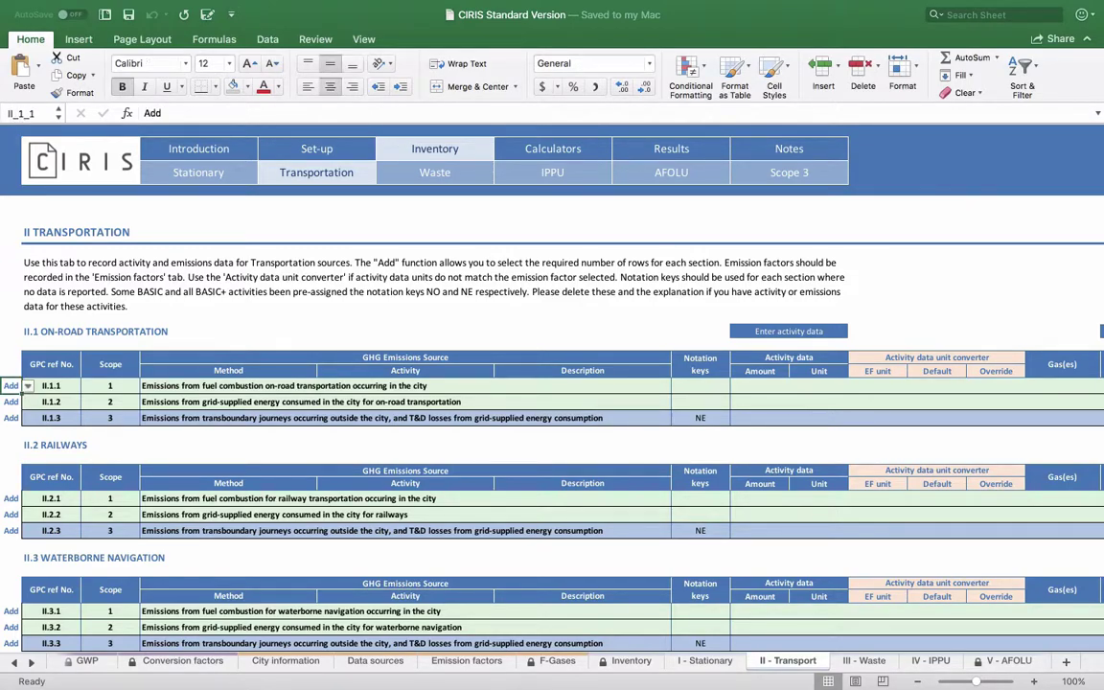
pyautogui.click(27, 385)
pyautogui.click(11, 446)
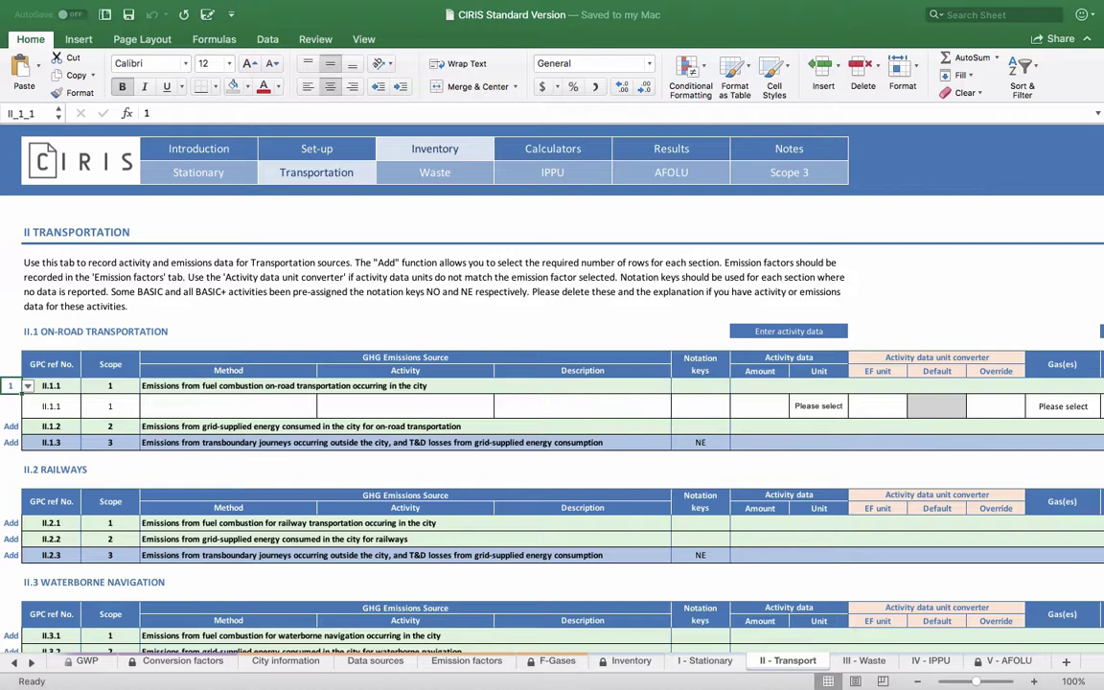
# Set the method of the new II.1.1 row to Fuel sales approach.
pyautogui.click(229, 405)
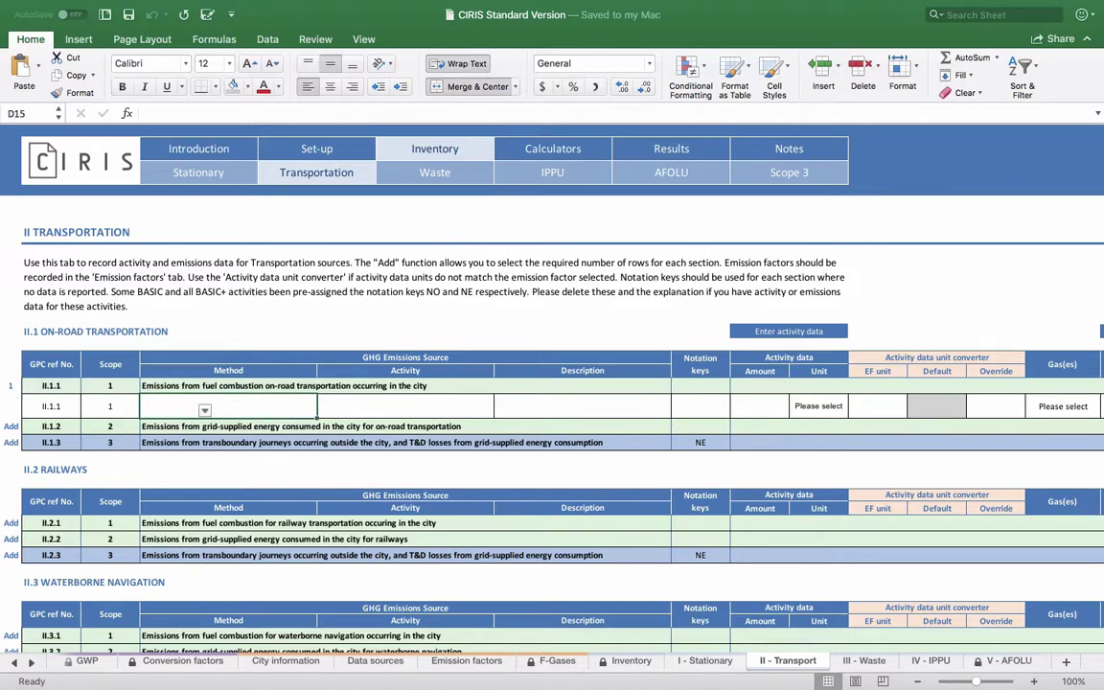
pyautogui.hotkey('alt', 'Down')
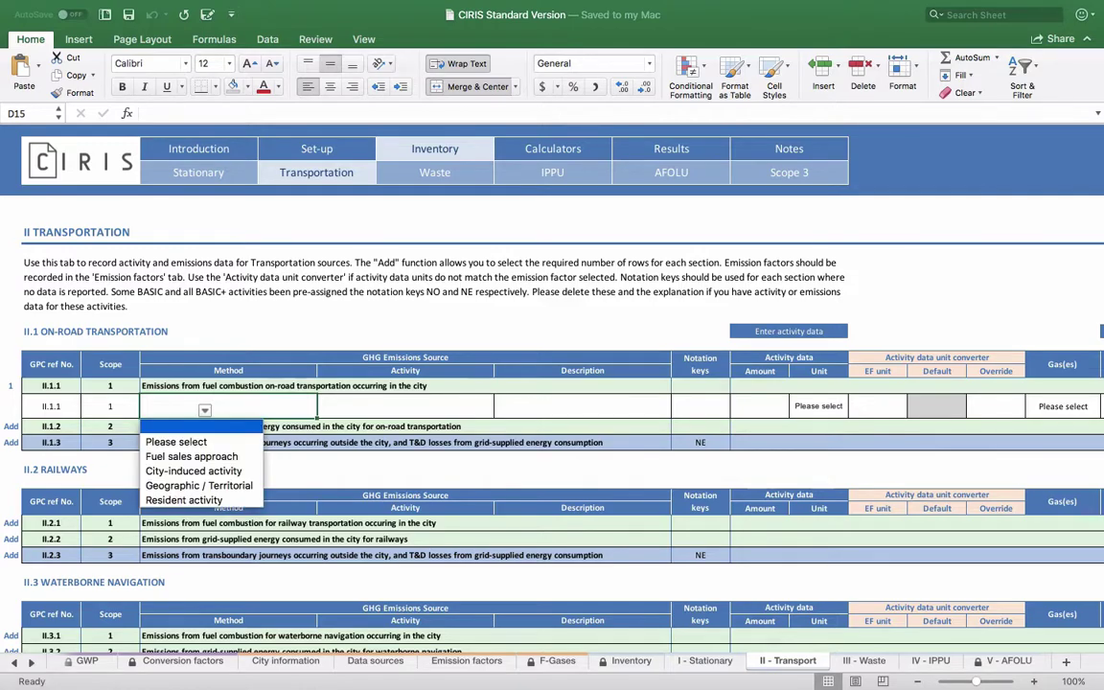
pyautogui.press('Down')
pyautogui.press('Down')
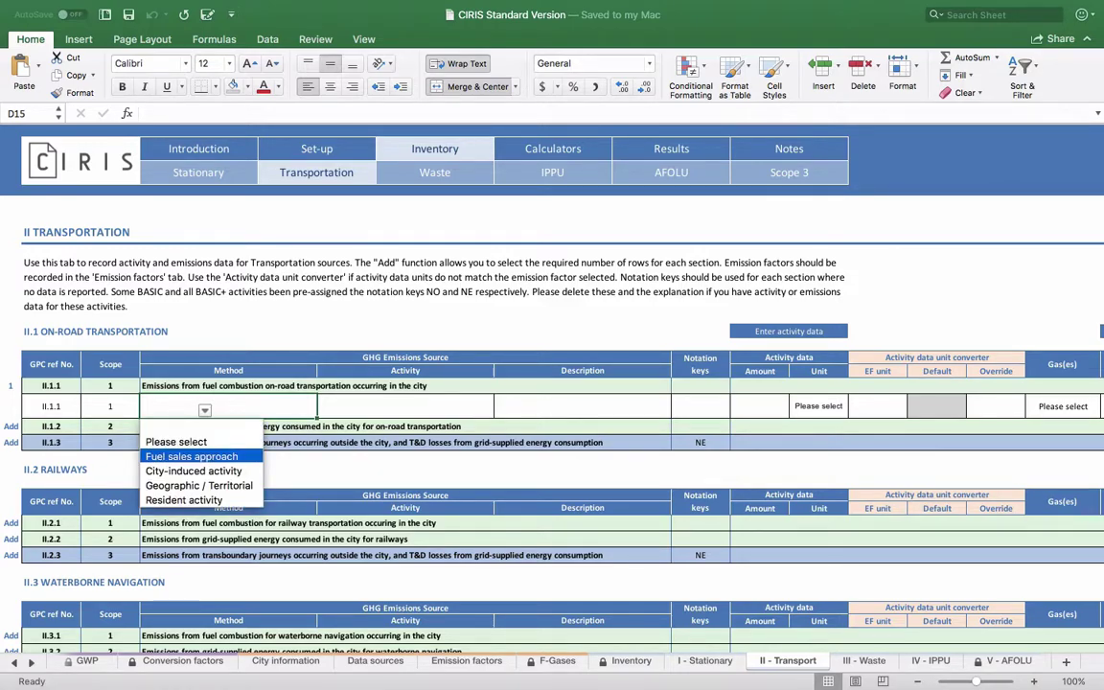
pyautogui.press('Return')
# Set the activity of the II.1.1 row to Motor gasoline (petrol).
pyautogui.click(404, 407)
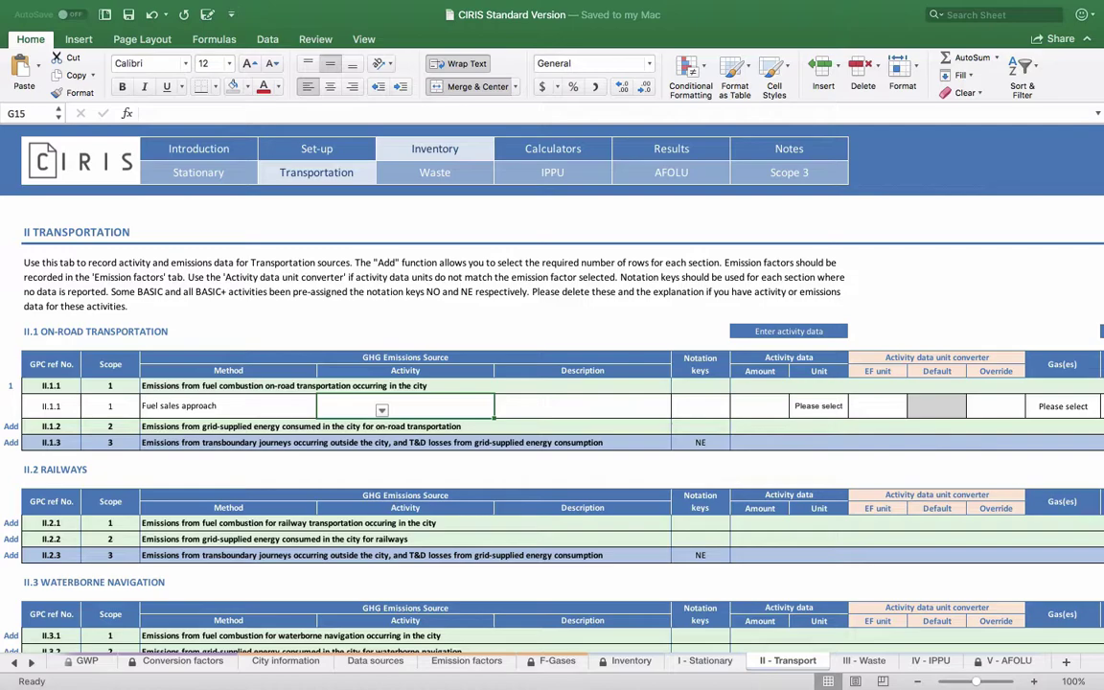
pyautogui.click(382, 410)
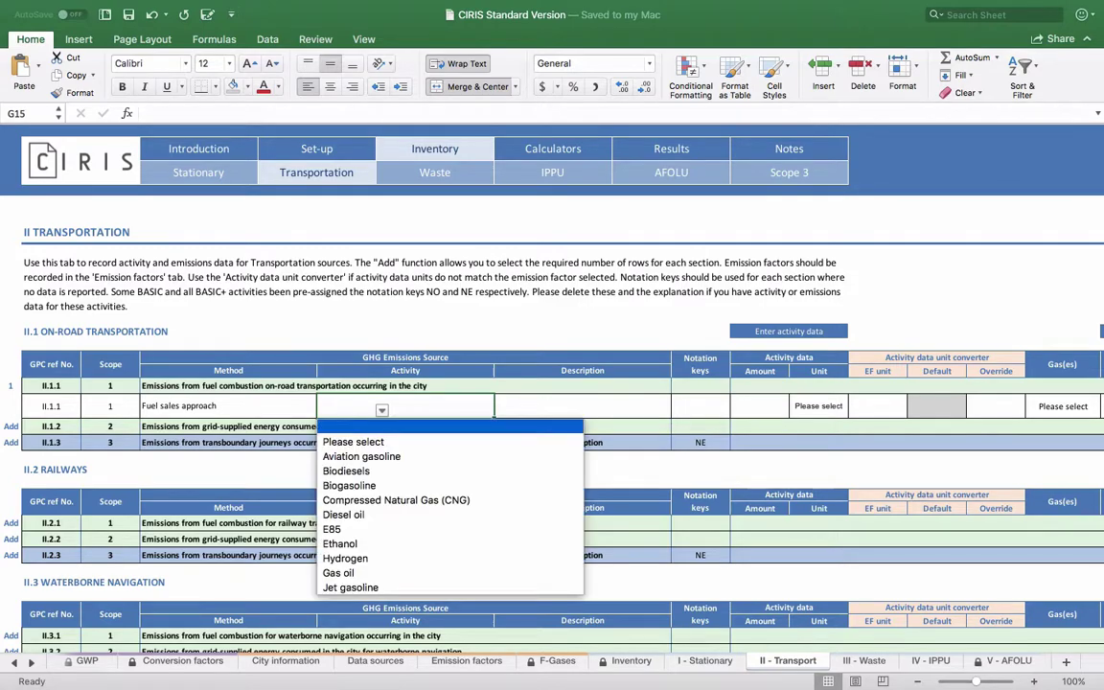
pyautogui.scroll(-5, 403, 508)
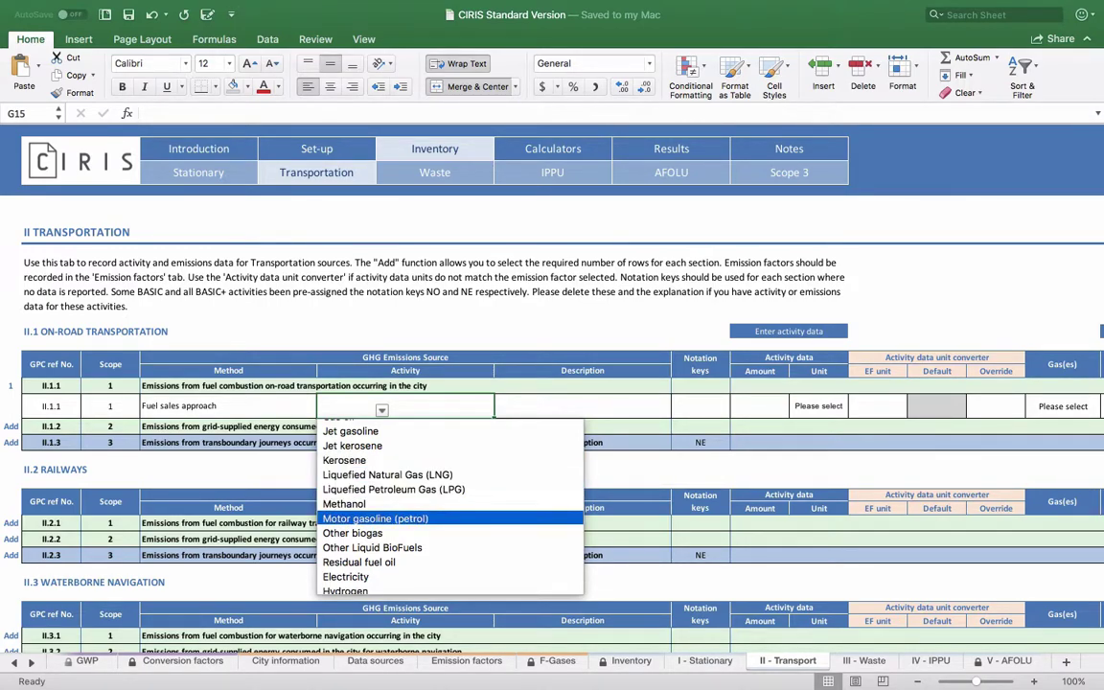
pyautogui.click(375, 519)
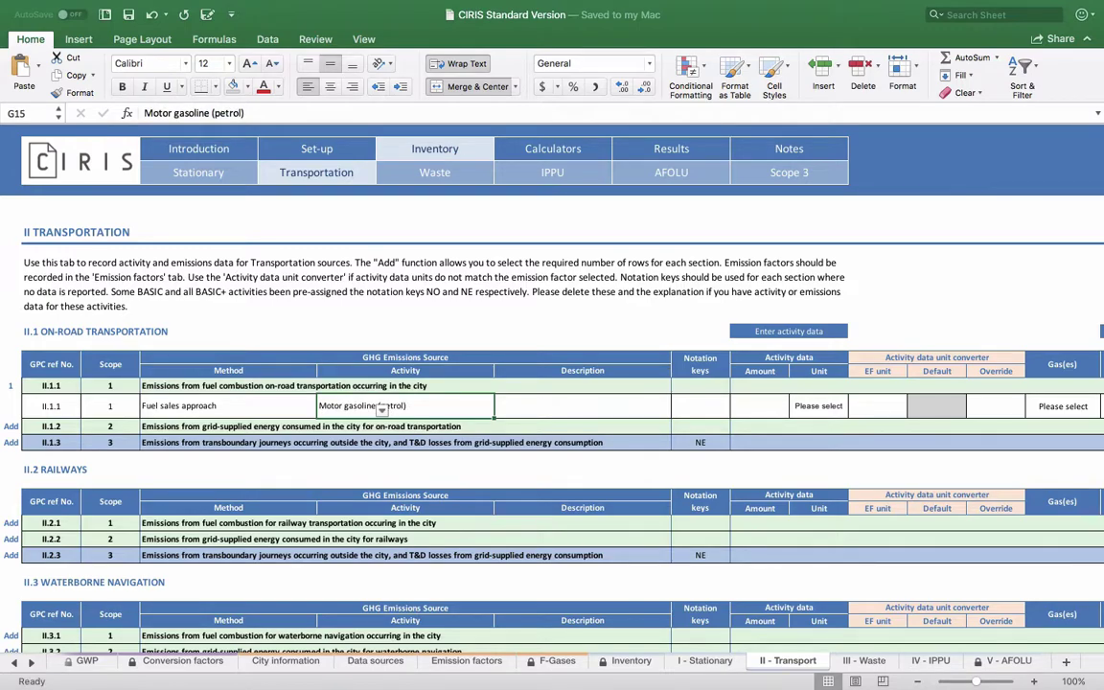
# Review the available method options for the II.1.1 row, keeping Fuel sales approach selected.
pyautogui.click(192, 406)
pyautogui.click(204, 409)
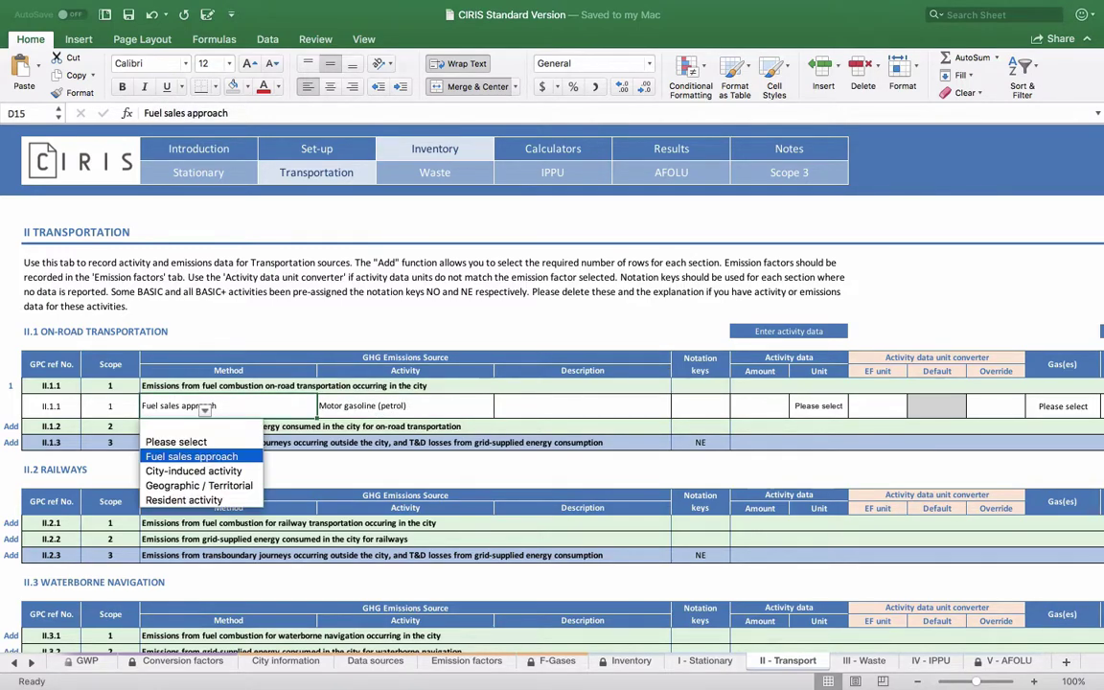
pyautogui.press('Down')
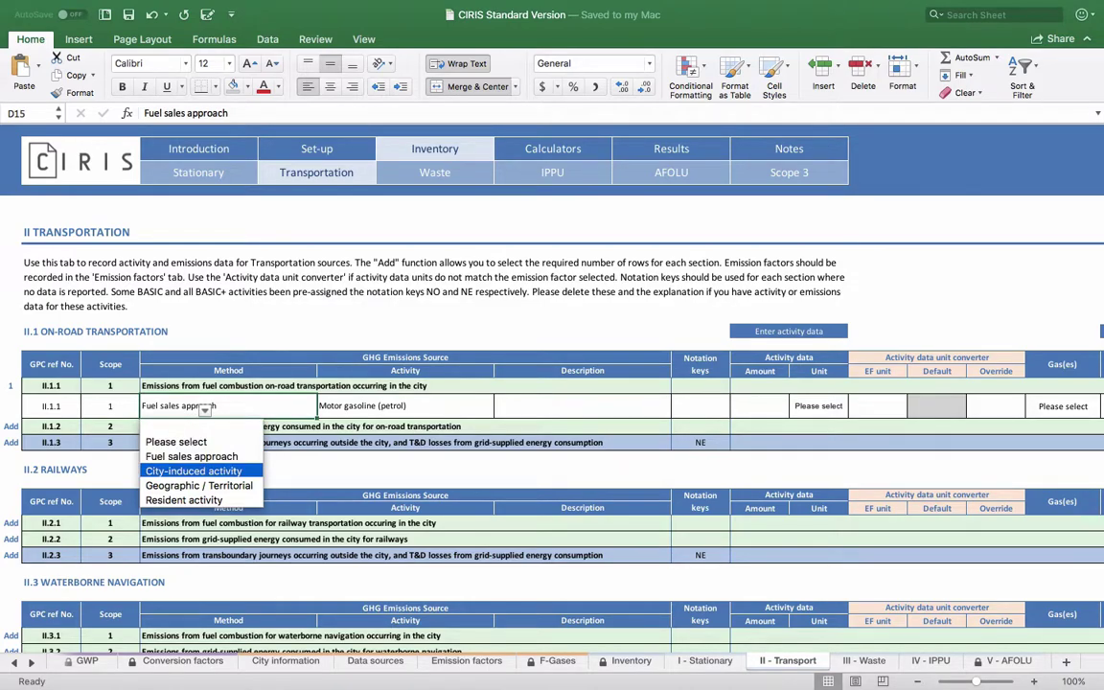
pyautogui.press('Up')
pyautogui.press('Return')
# Browse the remaining activity options for the II.1.1 row, including the distance and travel choices, without changing the selection.
pyautogui.click(381, 406)
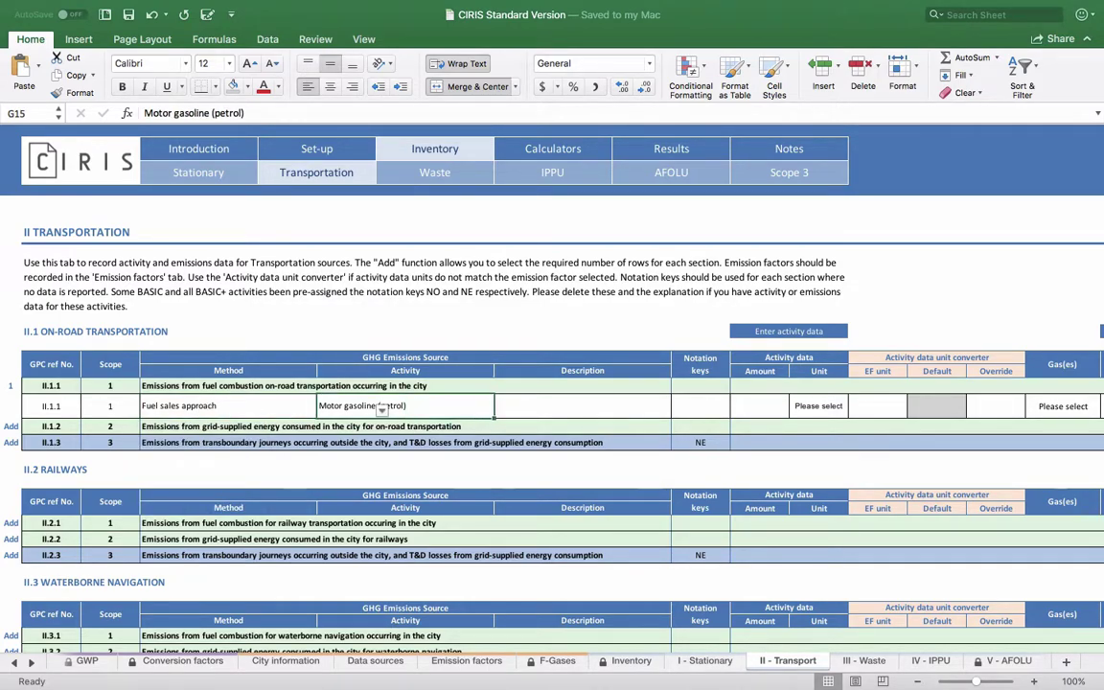
pyautogui.click(381, 410)
pyautogui.scroll(-10, 451, 508)
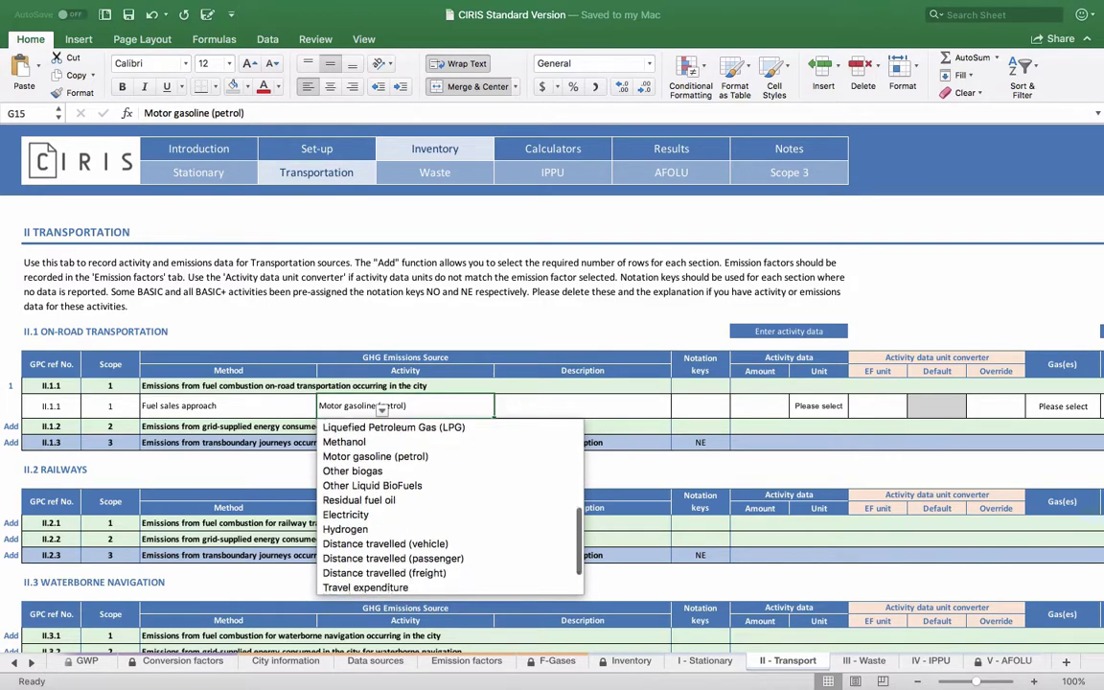
pyautogui.press('Up')
pyautogui.press('Up')
pyautogui.press('Up')
pyautogui.press('Up')
pyautogui.press('Up')
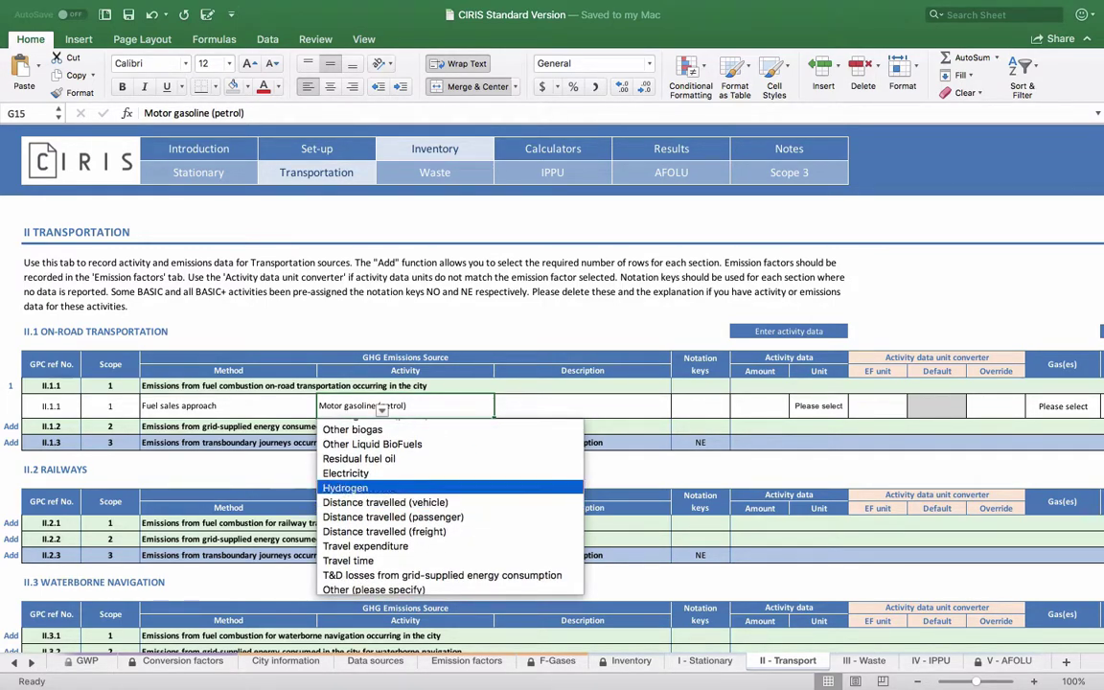
pyautogui.press('Escape')
# Enter the description "Total fuel consumption for gasoline cars" and the activity amount 125000000 in the II.1.1 row.
pyautogui.click(582, 405)
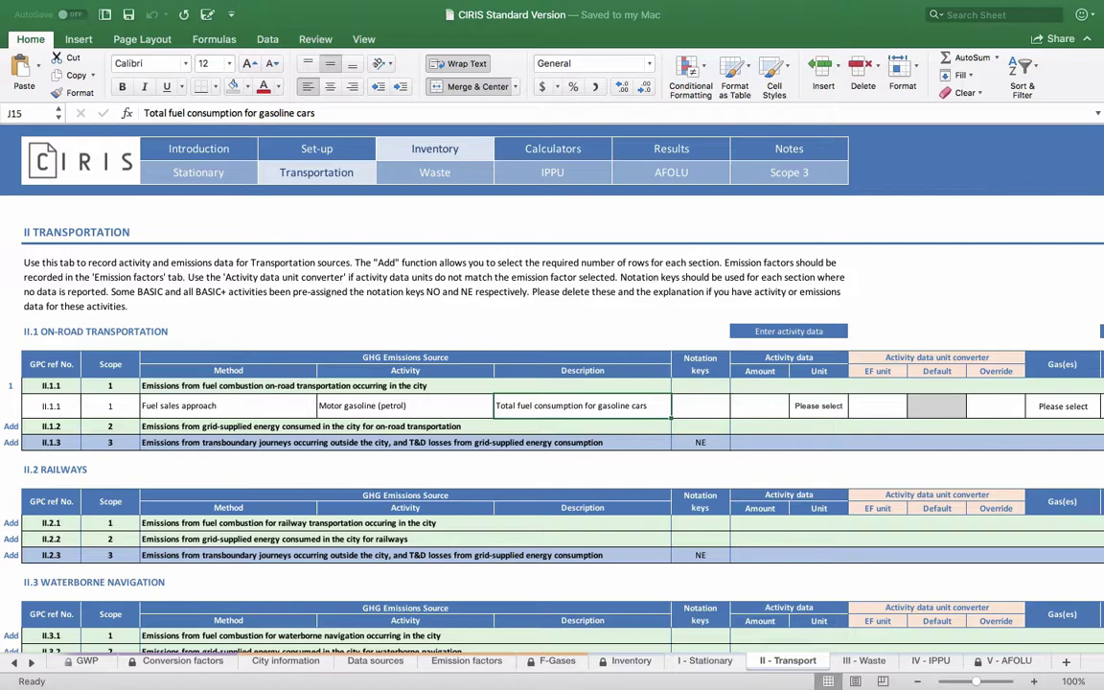
pyautogui.hscroll(2, 552, 383)
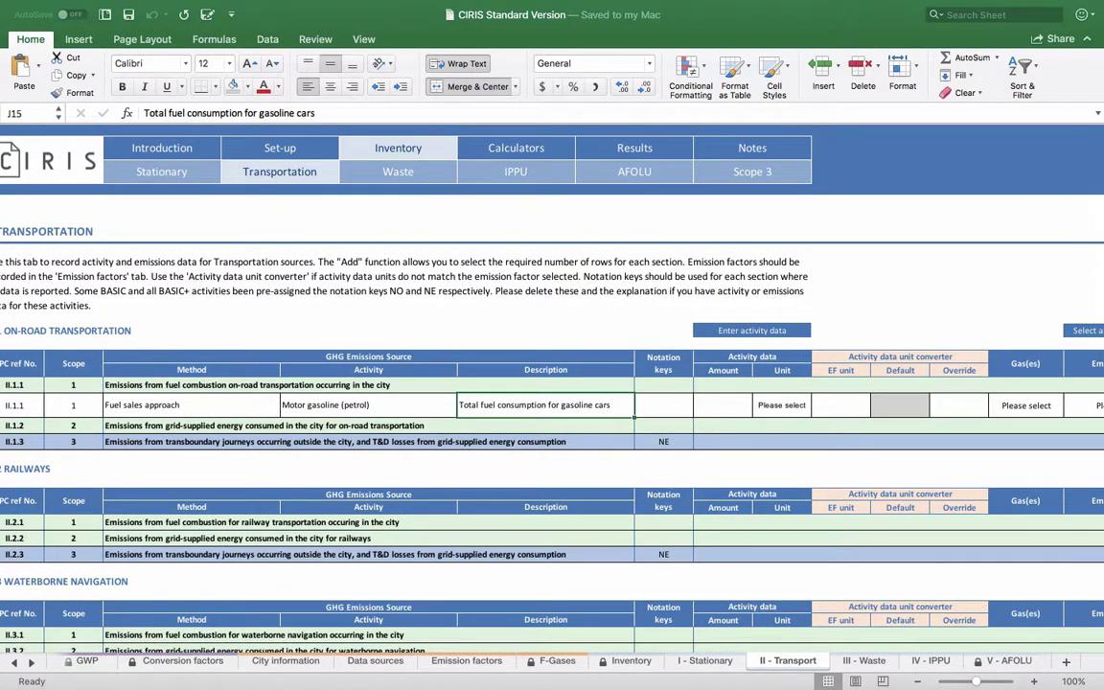
pyautogui.click(723, 405)
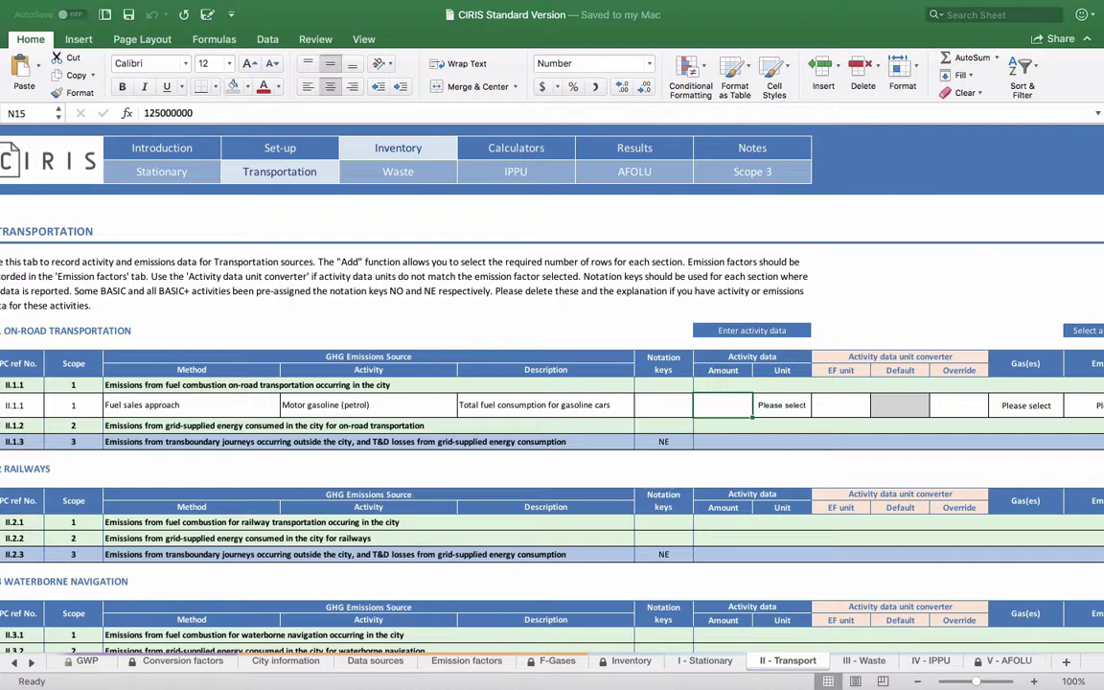
# Set the activity data unit of the II.1.1 row to l (liter).
pyautogui.click(782, 406)
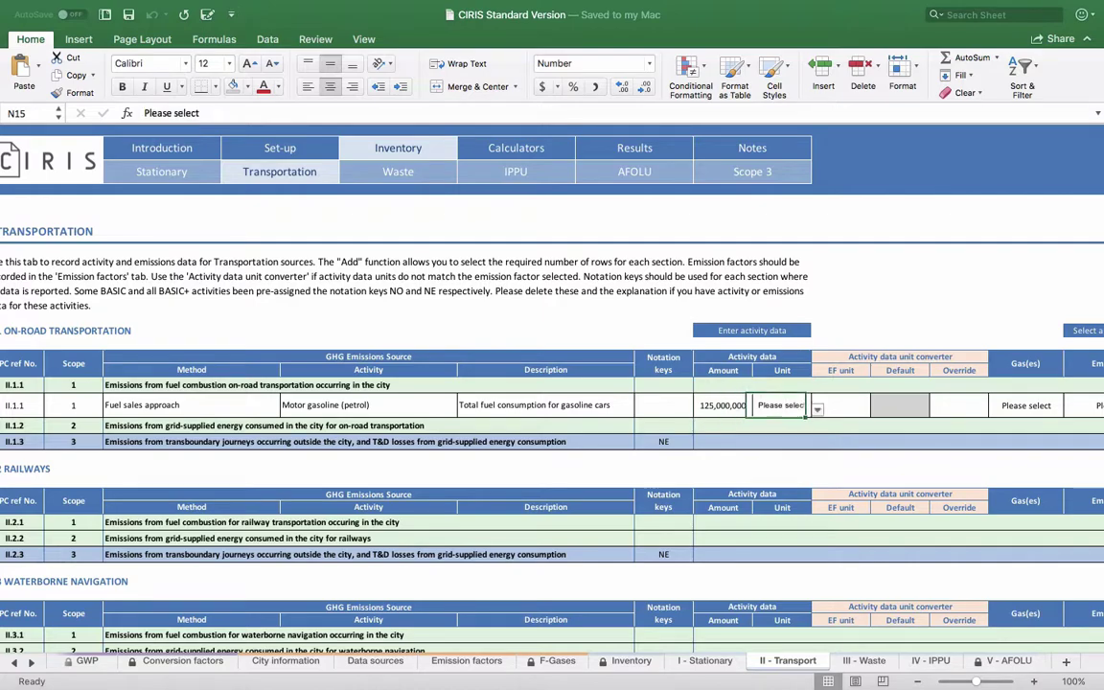
pyautogui.click(817, 410)
pyautogui.scroll(-10, 817, 508)
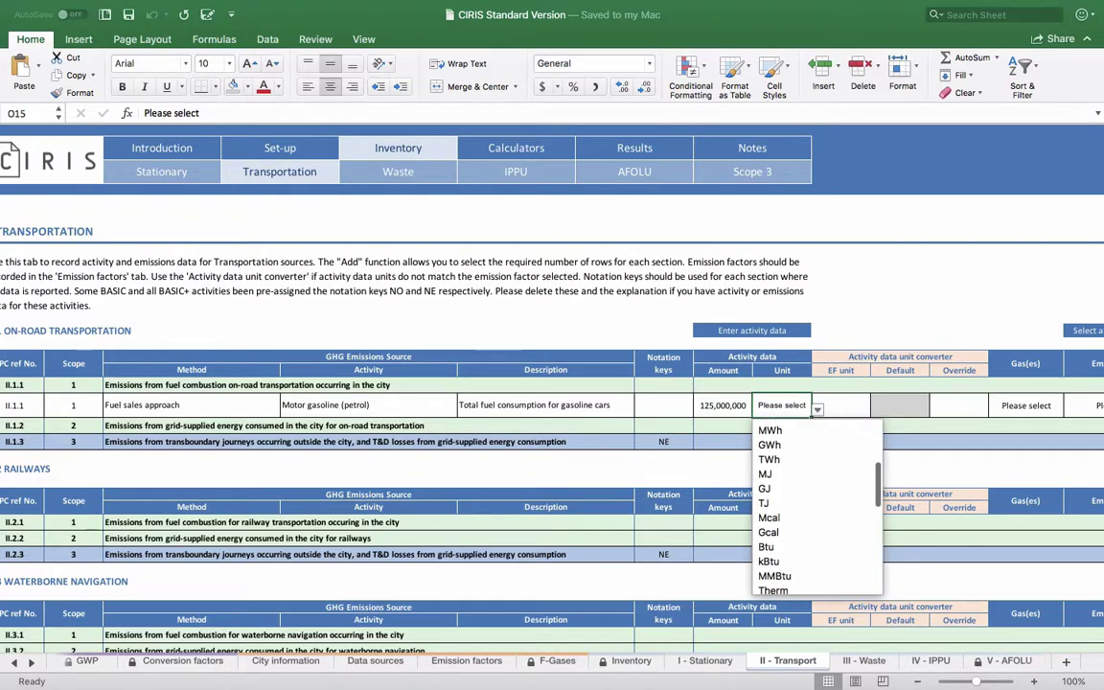
pyautogui.scroll(-4, 816, 508)
pyautogui.scroll(2, 817, 507)
pyautogui.click(788, 490)
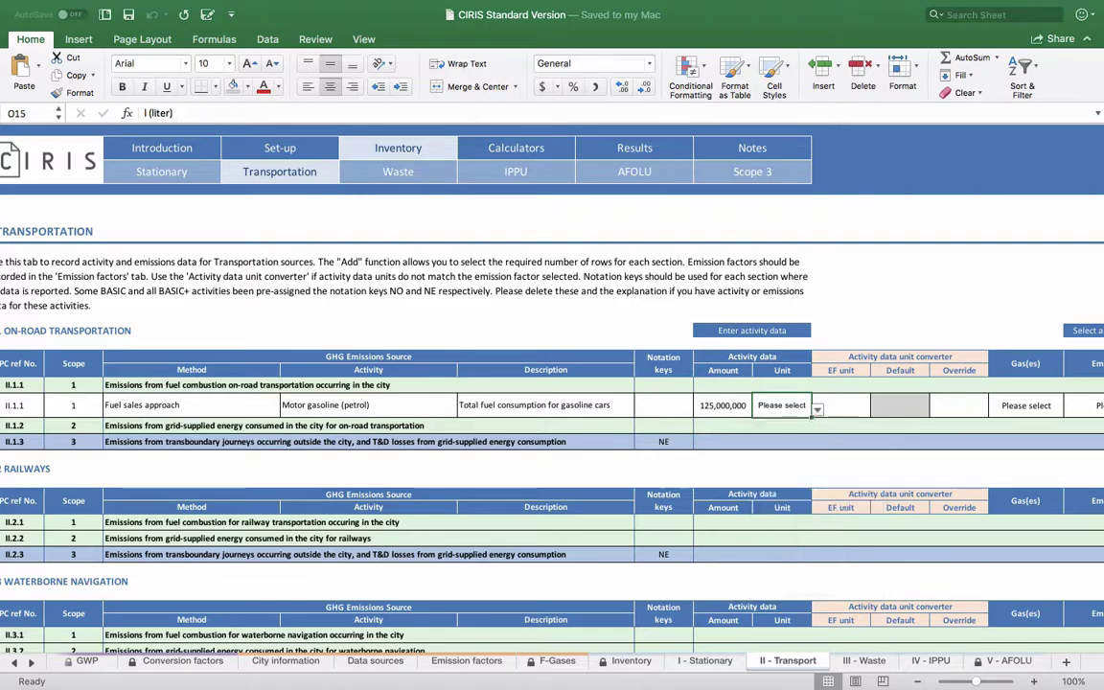
# Set the gases of the II.1.1 row to CO2, CH4, N2O.
pyautogui.hscroll(5, 788, 490)
pyautogui.hscroll(1, 552, 393)
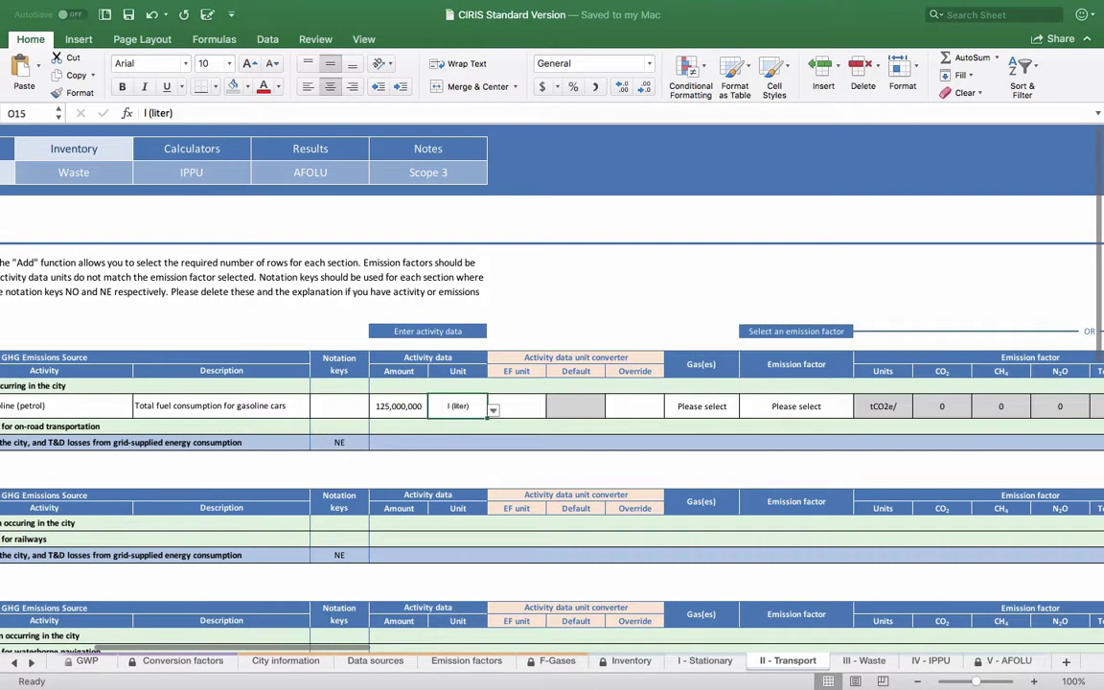
pyautogui.hscroll(2, 552, 393)
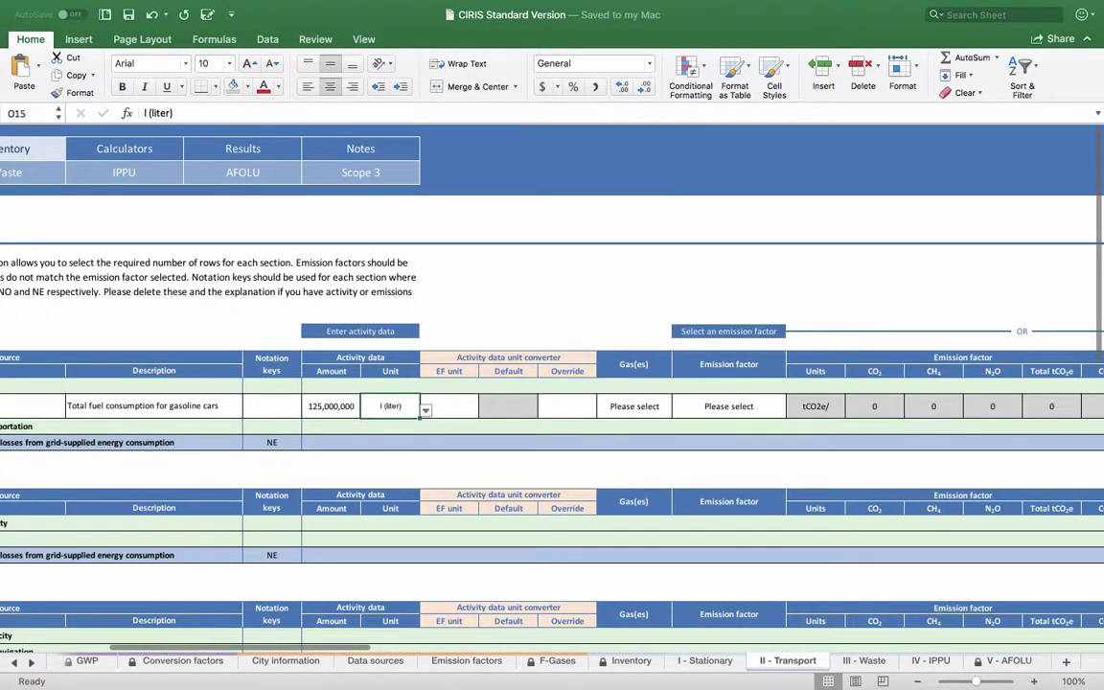
pyautogui.click(637, 406)
pyautogui.click(678, 410)
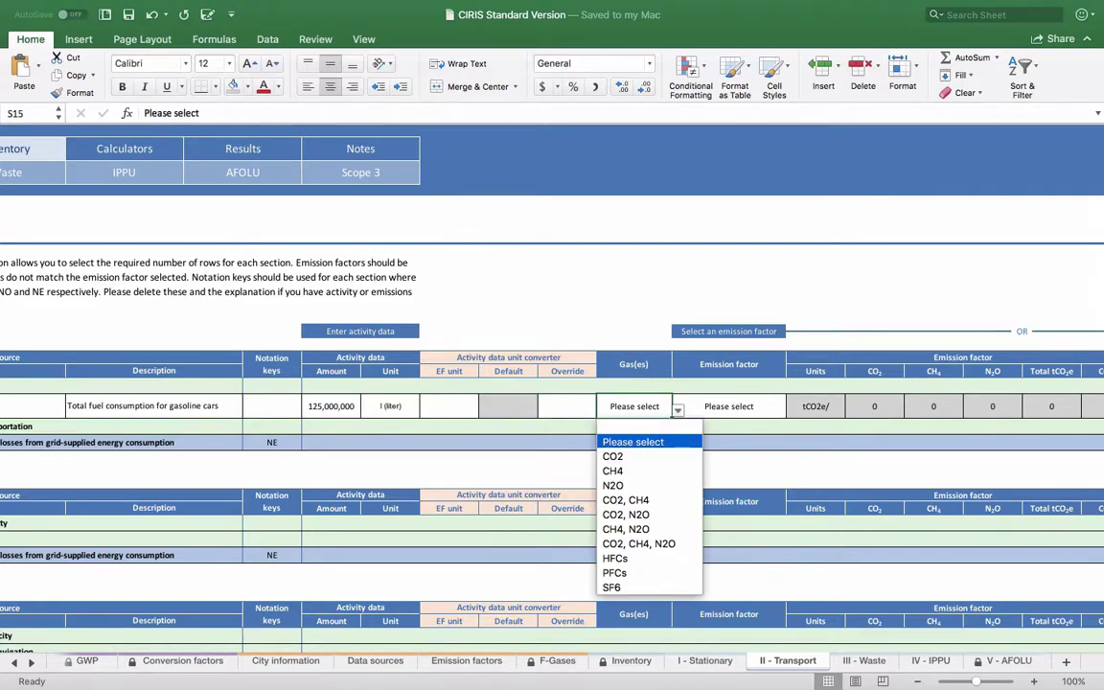
pyautogui.press('Down')
pyautogui.press('Down')
pyautogui.press('Down')
pyautogui.press('Down')
pyautogui.press('Down')
pyautogui.press('Down')
pyautogui.press('Down')
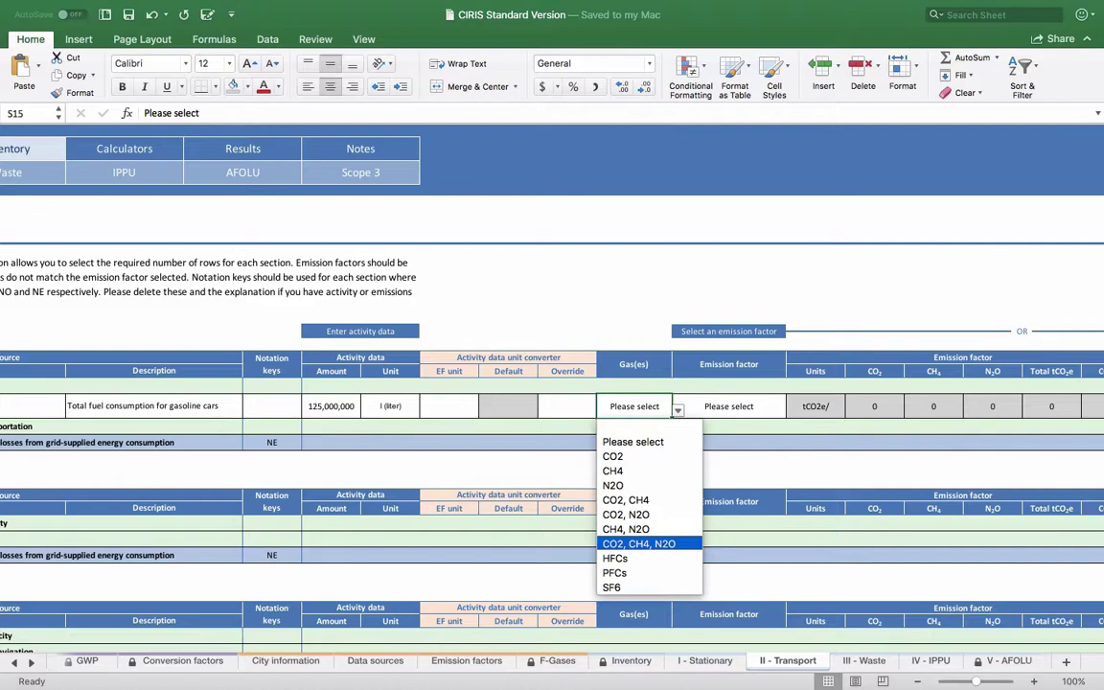
pyautogui.press('Return')
# Assign the emission factor EF_Gasoline_Passenger Cars to the II.1.1 row.
pyautogui.hscroll(1, 552, 383)
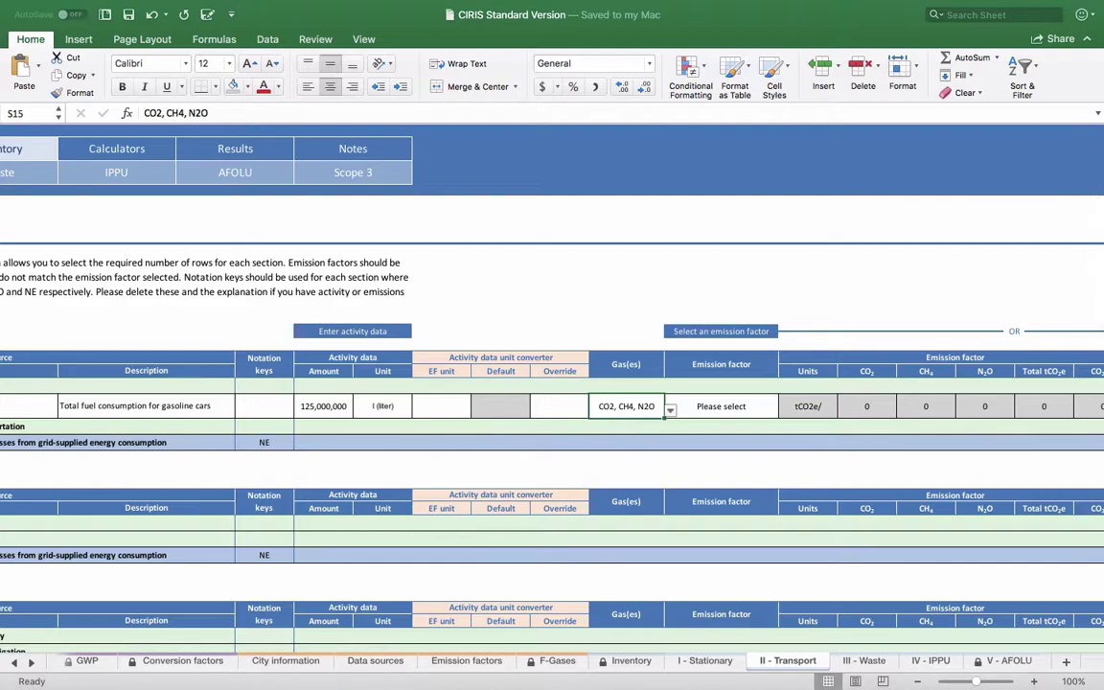
pyautogui.click(721, 407)
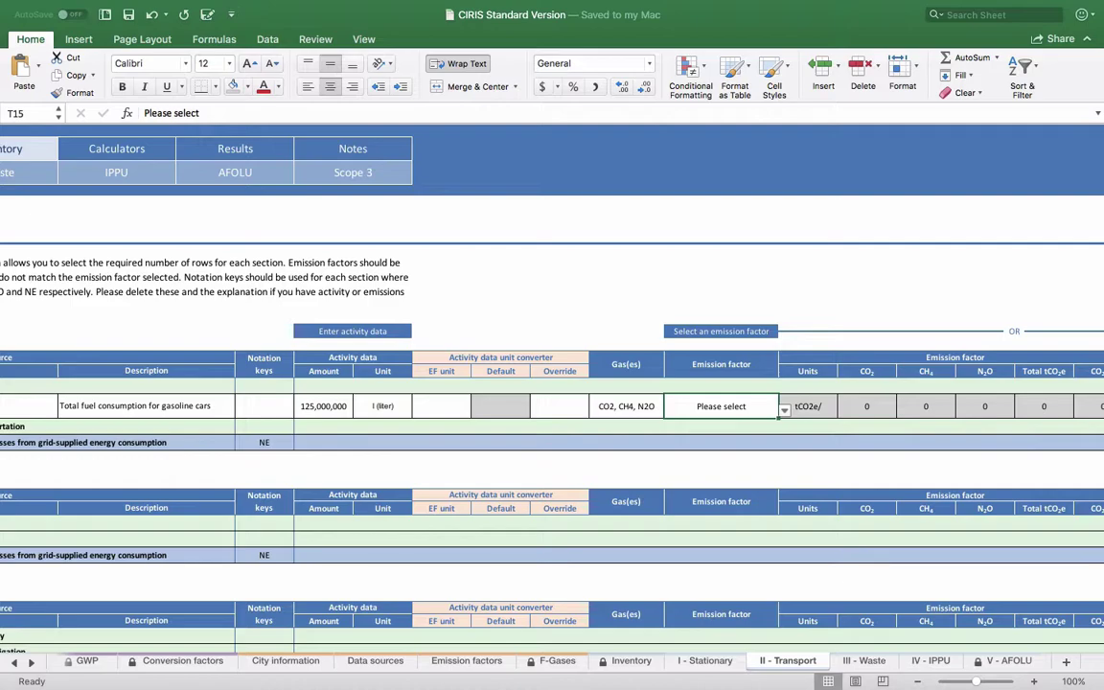
pyautogui.hotkey('alt', 'Down')
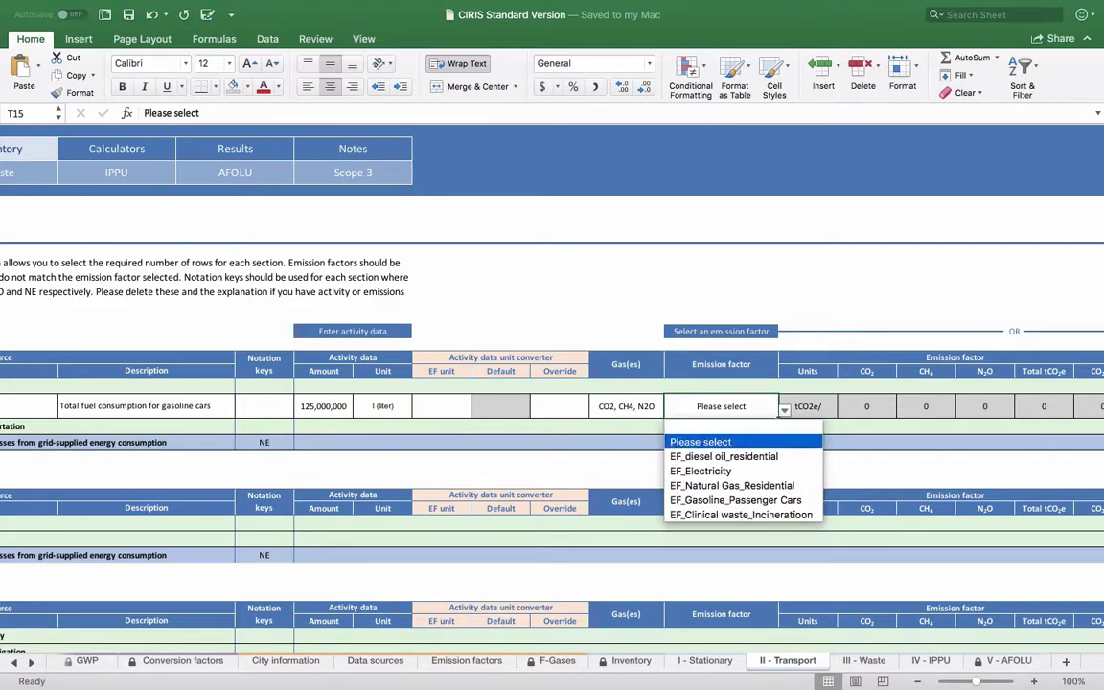
pyautogui.press('Down')
pyautogui.press('Down')
pyautogui.press('Down')
pyautogui.press('Down')
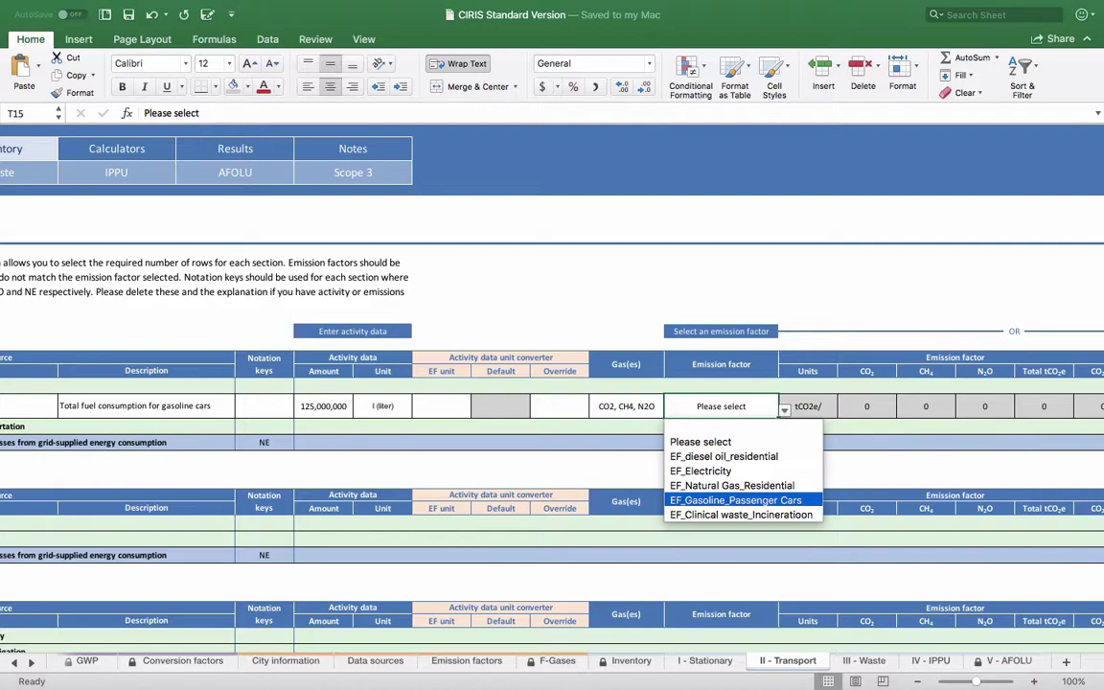
pyautogui.press('Return')
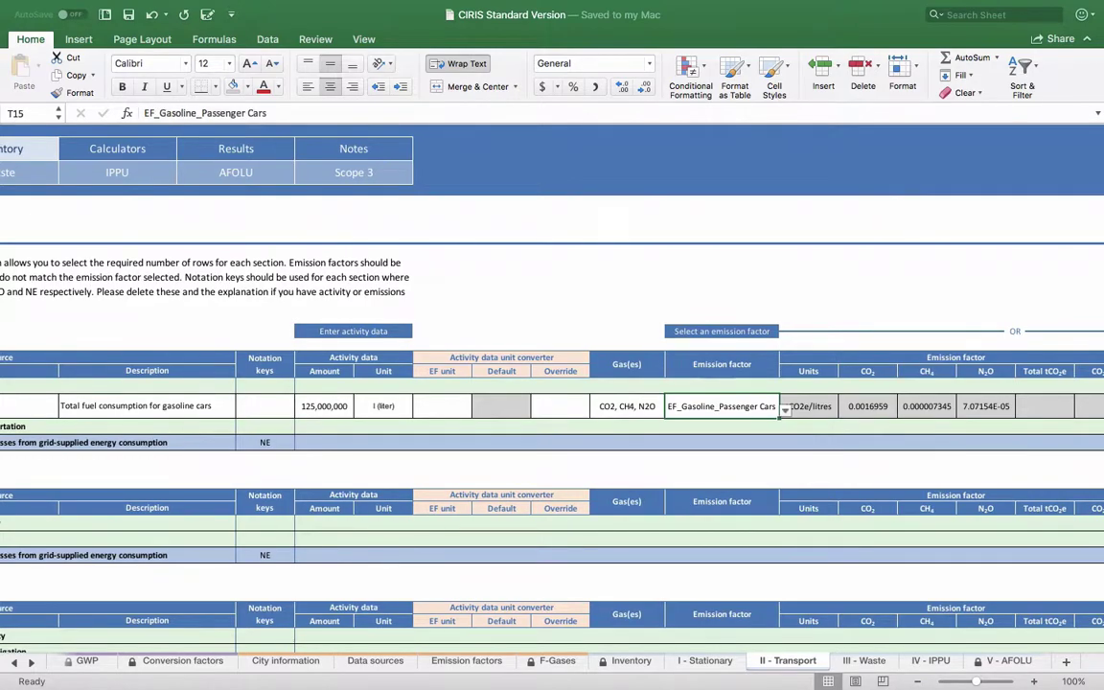
# Review the II.1.1 row's emission factor values, oxidation factor, emissions data option and calculated greenhouse gas emissions.
pyautogui.press('Right')
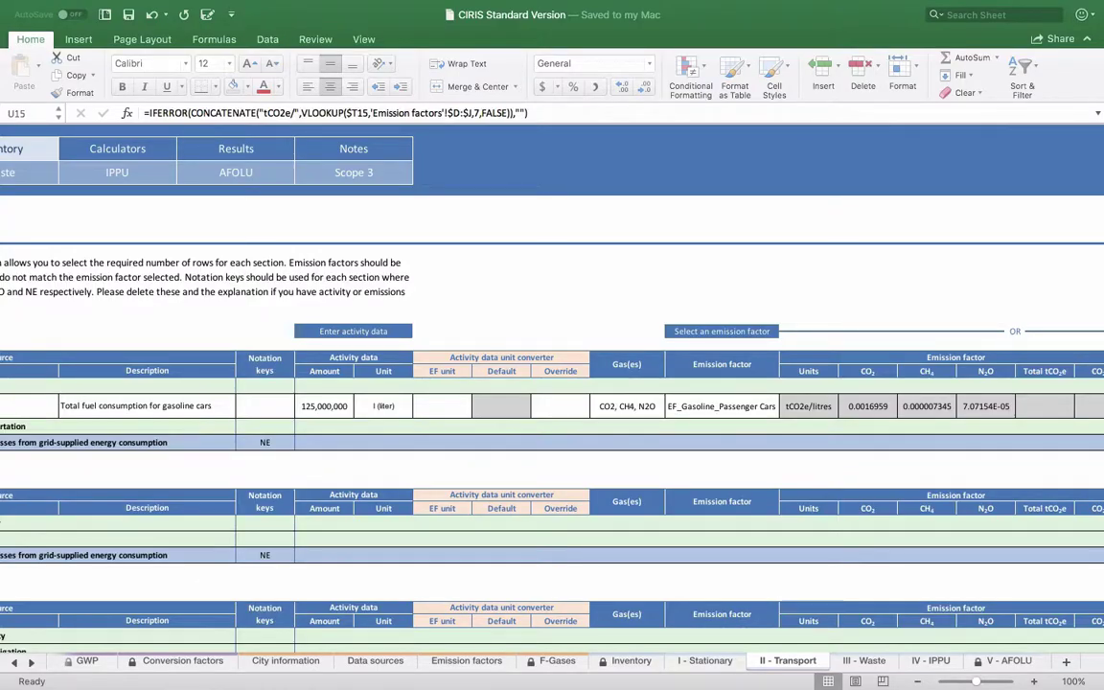
pyautogui.hscroll(10, 552, 431)
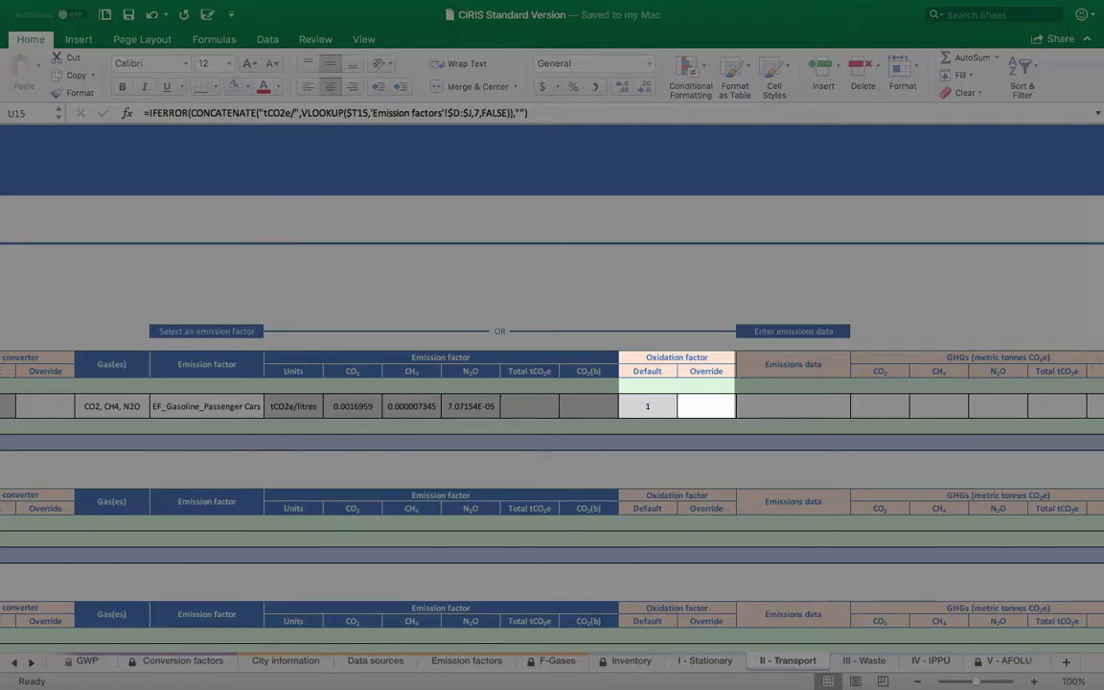
pyautogui.hscroll(5, 552, 383)
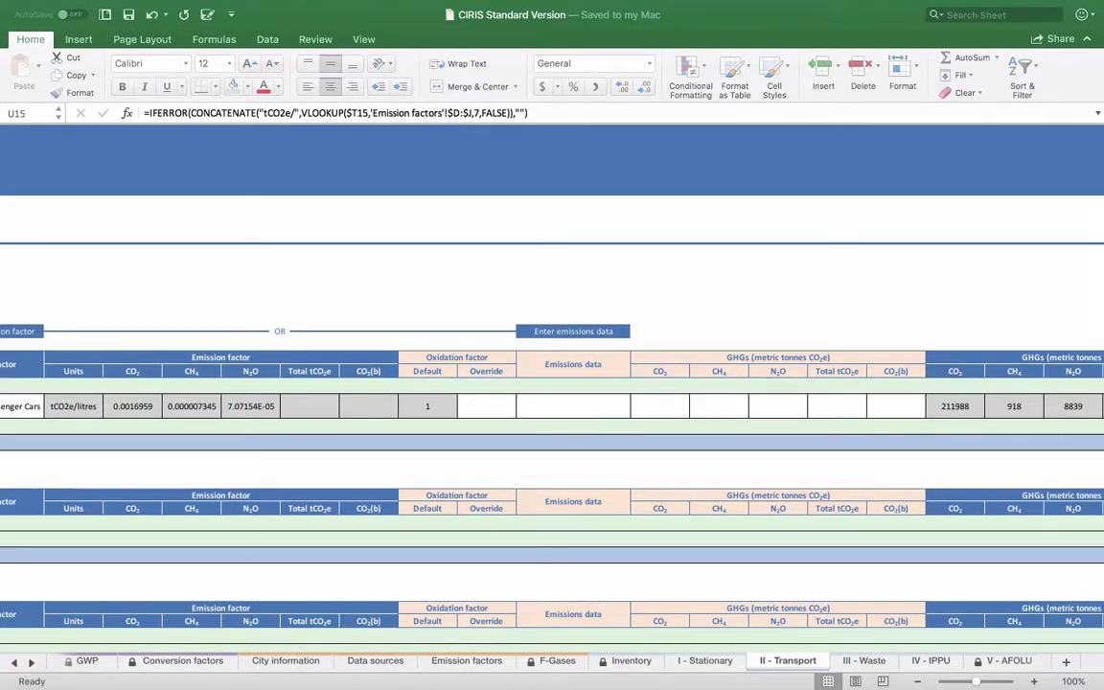
pyautogui.click(573, 406)
pyautogui.hotkey('alt', 'Down')
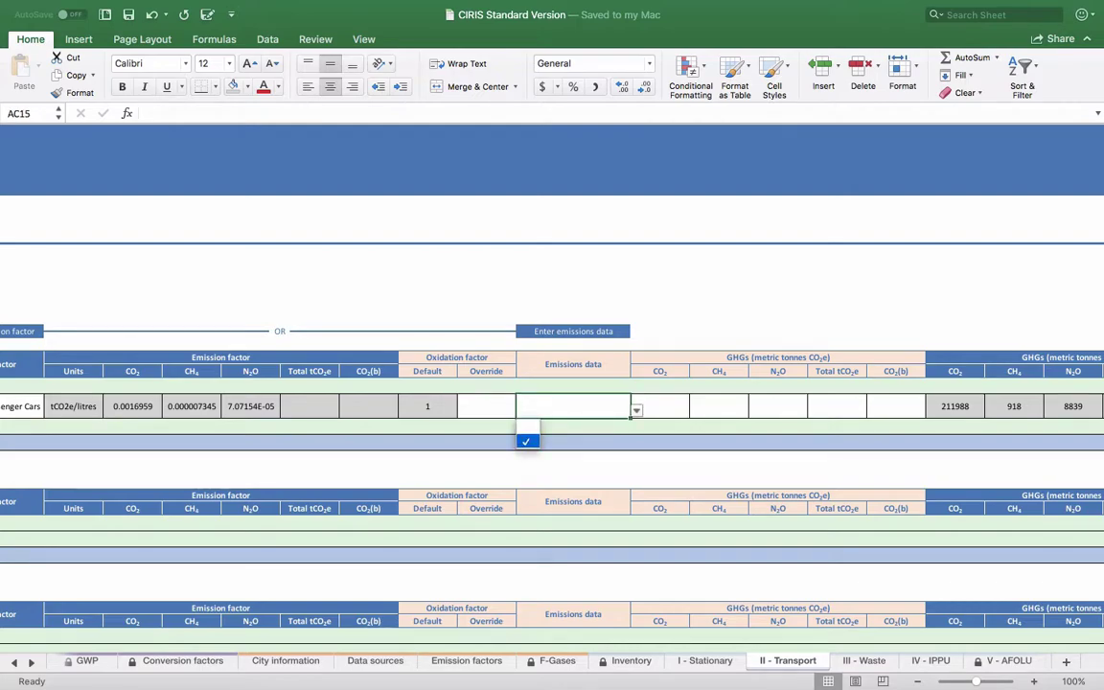
pyautogui.press('Up')
pyautogui.press('Escape')
pyautogui.hscroll(7, 573, 427)
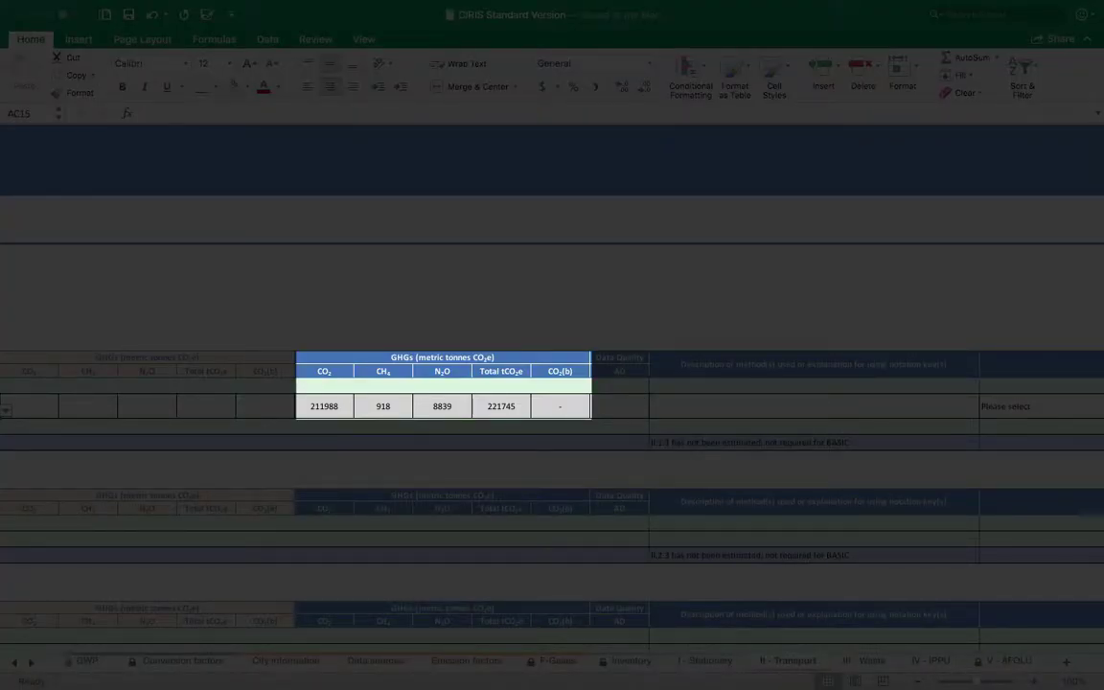
# Set the II.1.1 row's data quality to H and describe the method as "Fuel sales data from customs, multiplied by national emission factors for different vehicles".
pyautogui.hscroll(8, 552, 451)
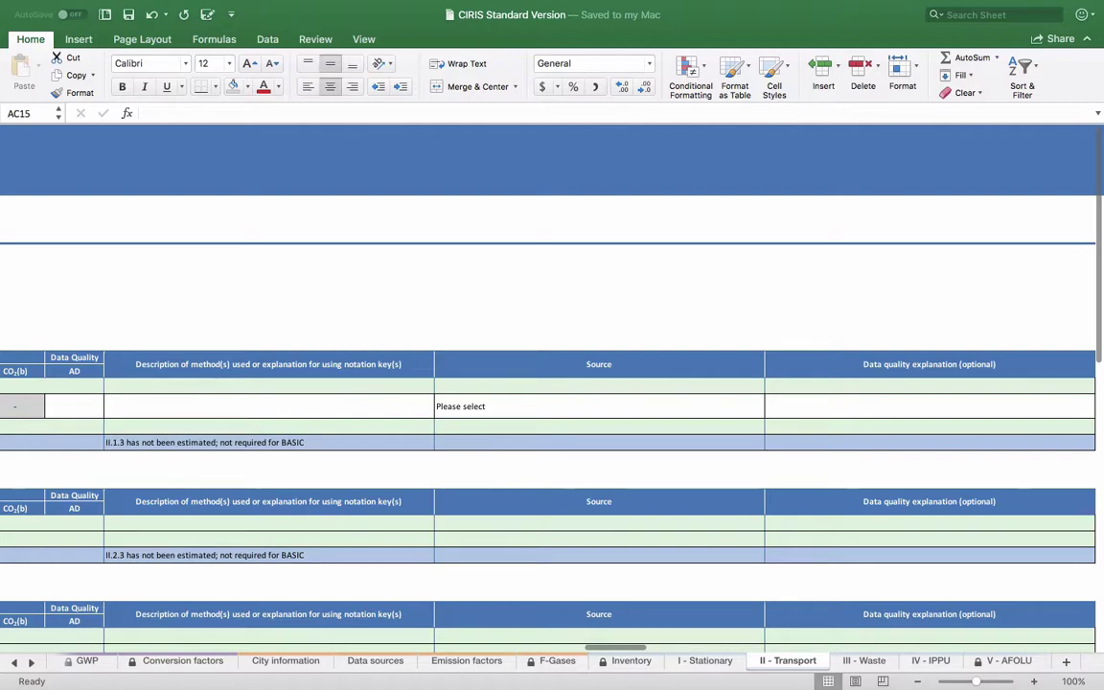
pyautogui.click(74, 406)
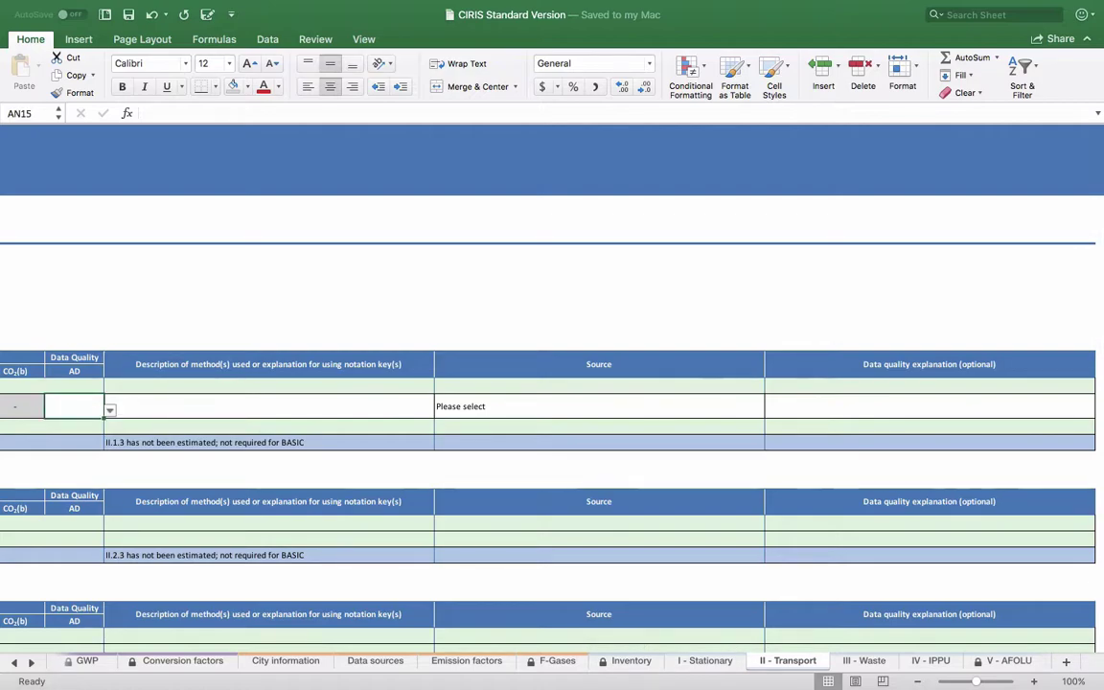
pyautogui.click(110, 410)
pyautogui.press('Return')
pyautogui.press('Tab')
pyautogui.press('Tab')
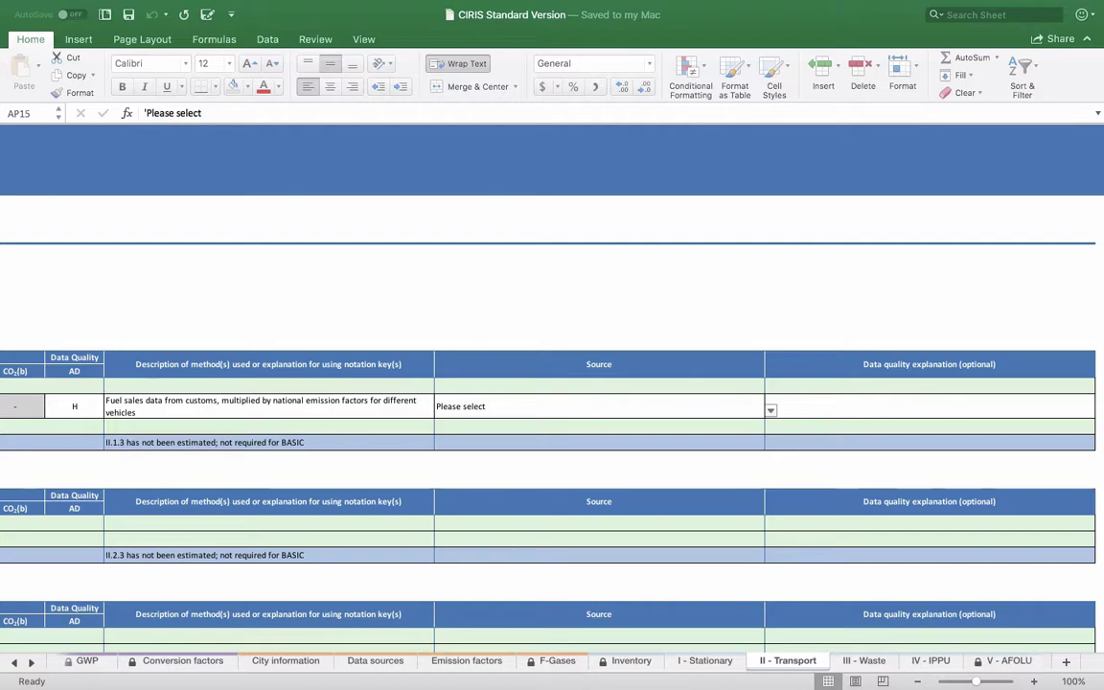
# Set the II.1.1 row's source to Petroleum Company Annual Sales Data Release and its data quality explanation to "High-quality city specific fuel sales data".
pyautogui.hotkey('alt', 'Down')
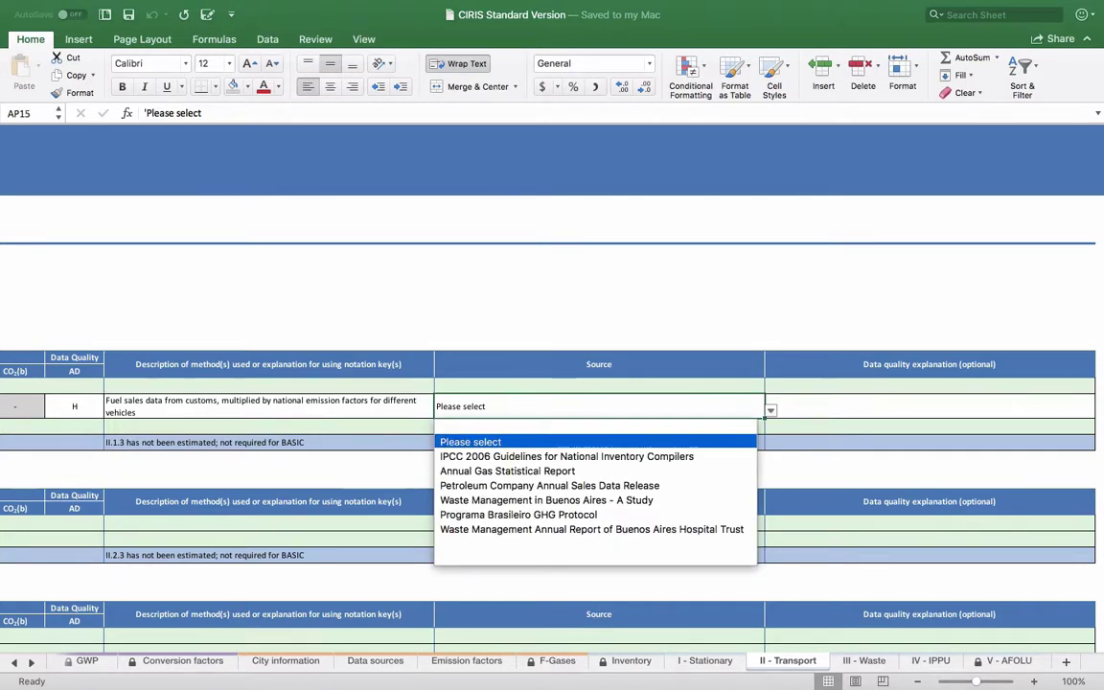
pyautogui.press('Down')
pyautogui.press('Down')
pyautogui.press('Down')
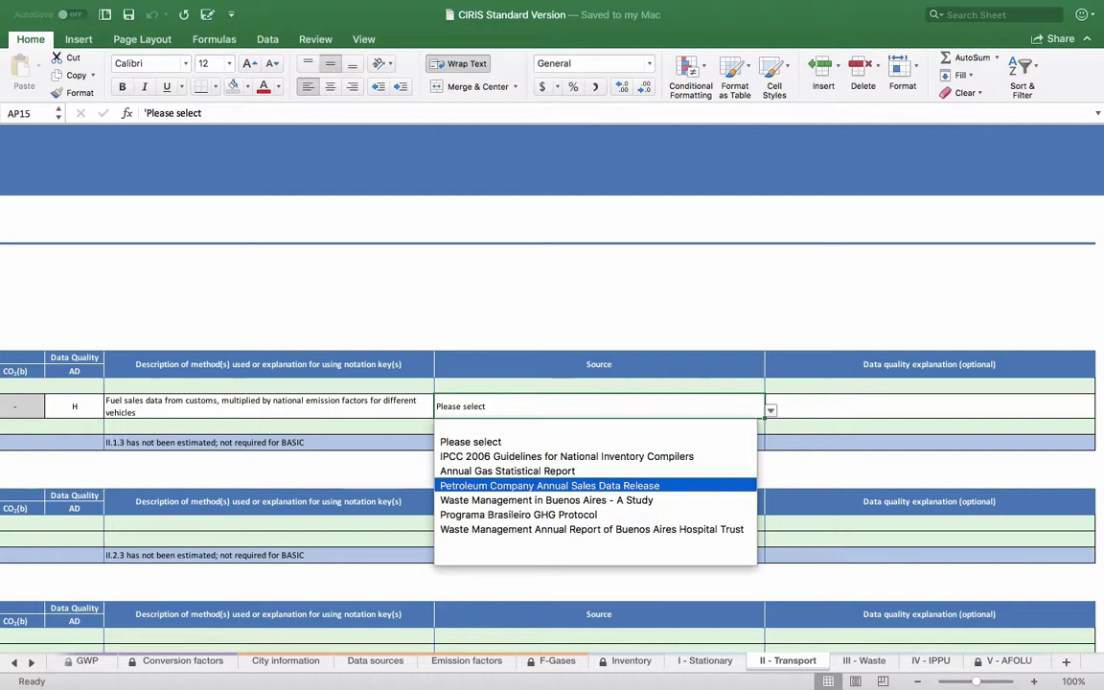
pyautogui.press('Return')
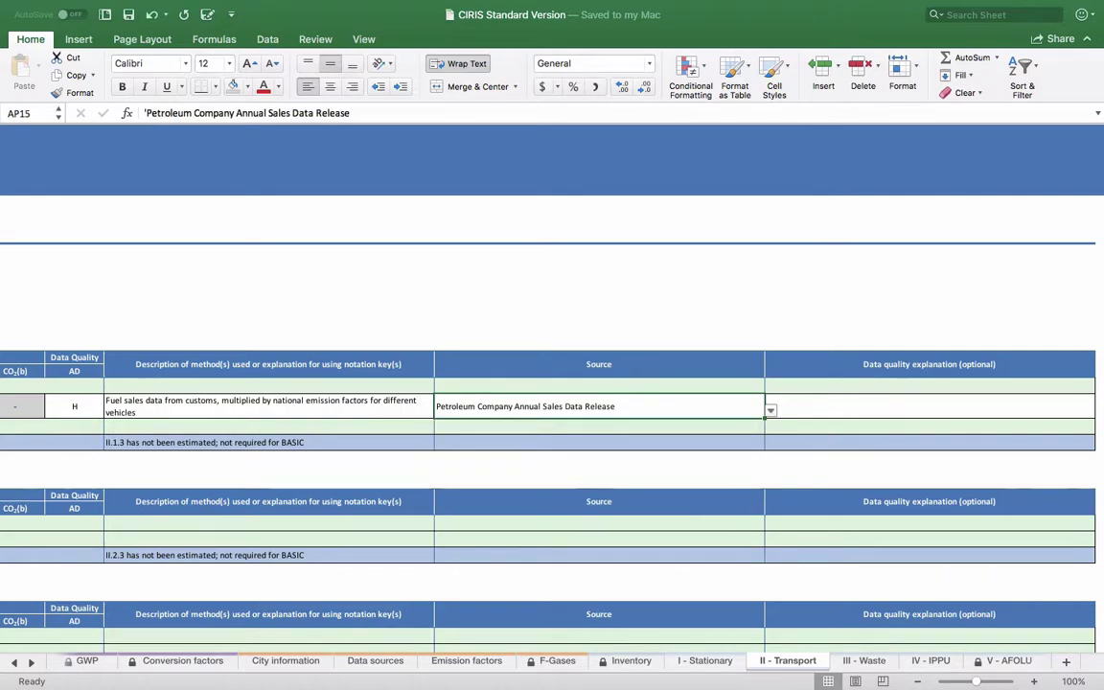
pyautogui.click(929, 406)
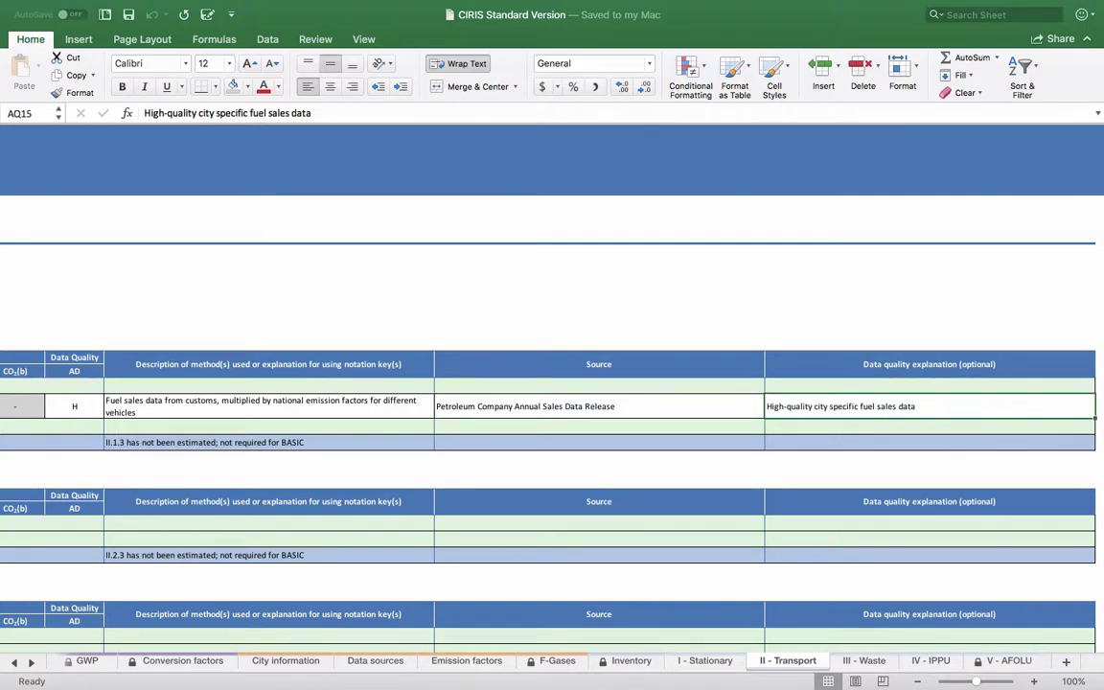
# Add 1 data row under II.2.1, fuel combustion for railway transportation.
pyautogui.hscroll(-15, 552, 402)
pyautogui.hscroll(-2, 552, 402)
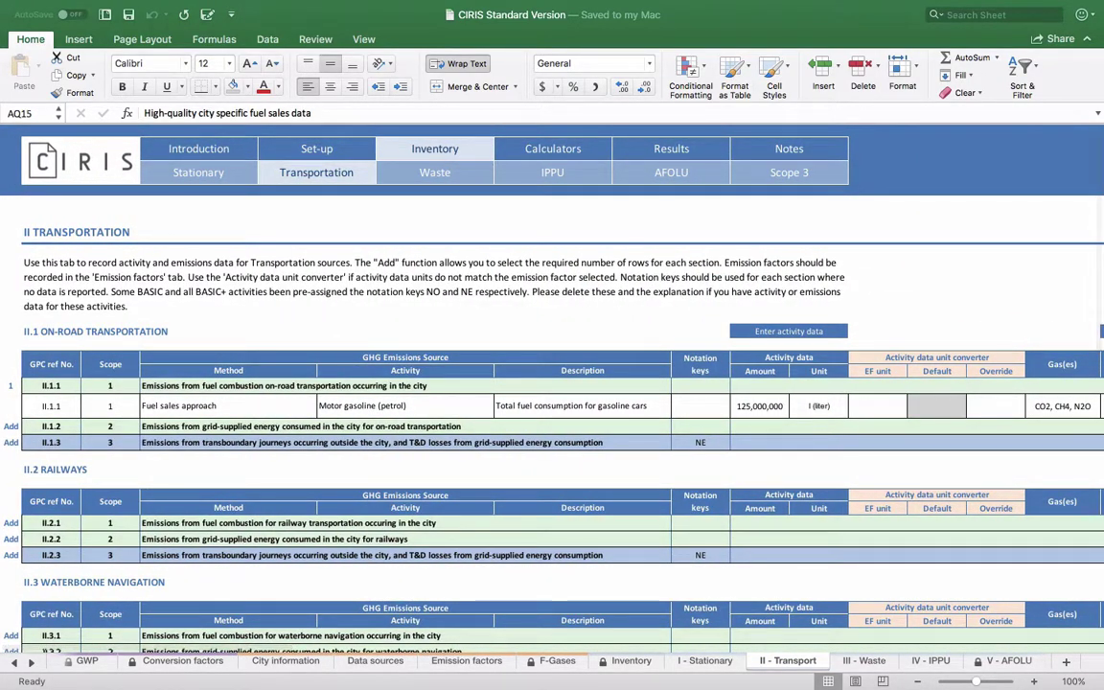
pyautogui.click(11, 523)
pyautogui.click(28, 524)
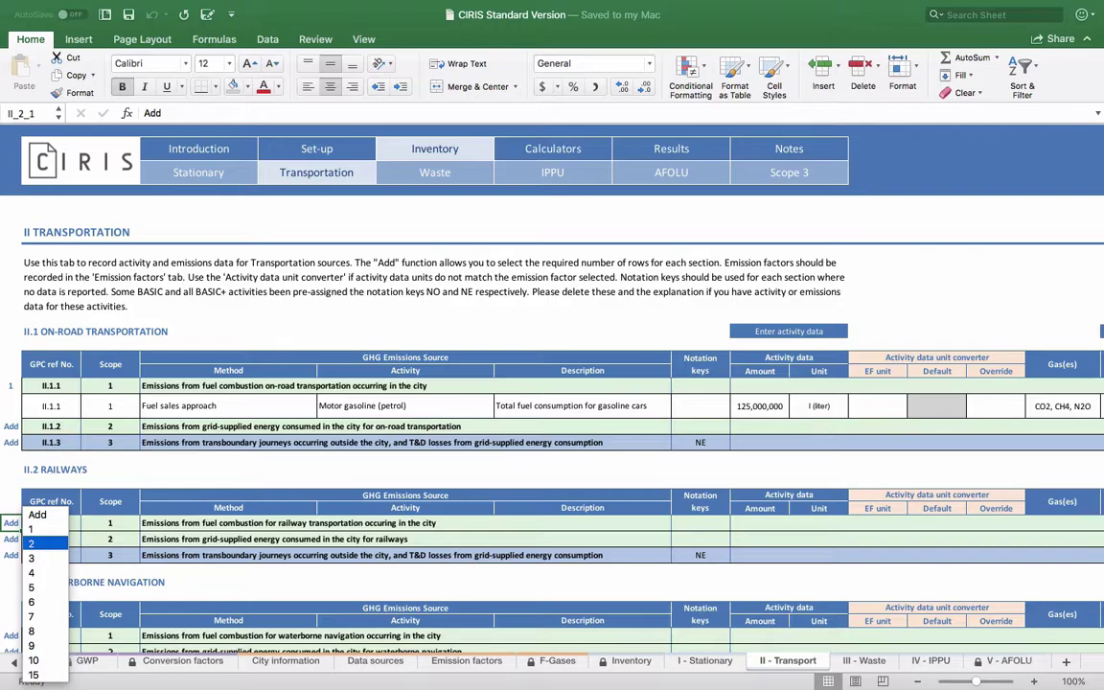
pyautogui.click(32, 529)
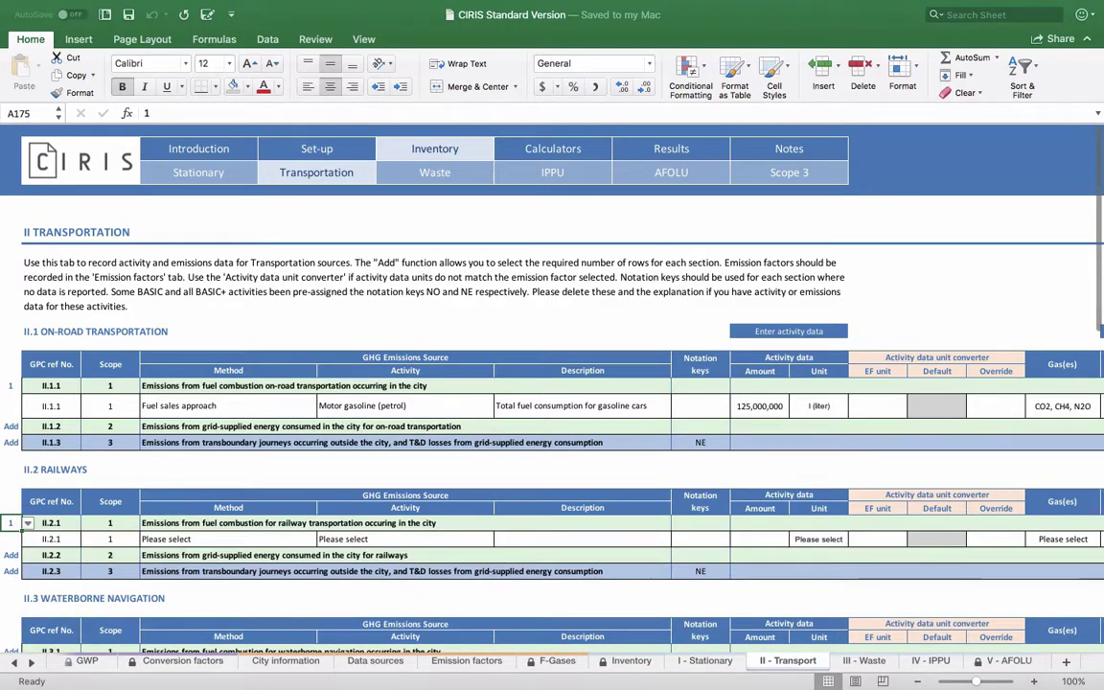
# Set the notation keys of waterborne navigation rows II.3.1 and II.3.2 to NO.
pyautogui.scroll(-4, 552, 383)
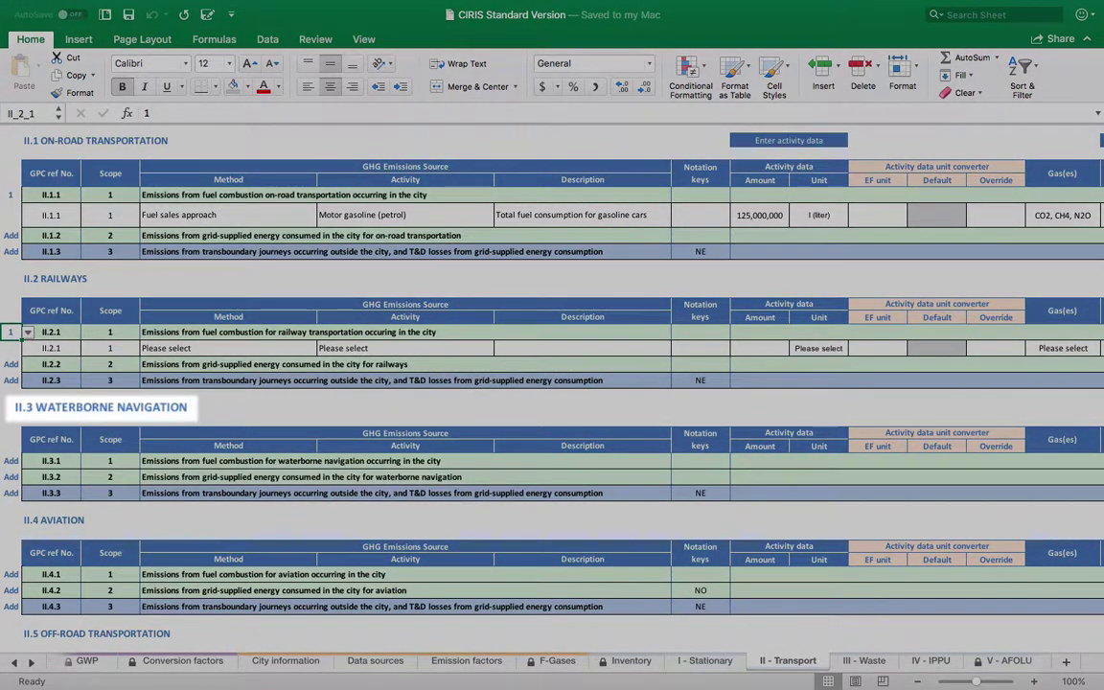
pyautogui.click(700, 461)
pyautogui.click(736, 460)
pyautogui.click(687, 497)
pyautogui.click(700, 477)
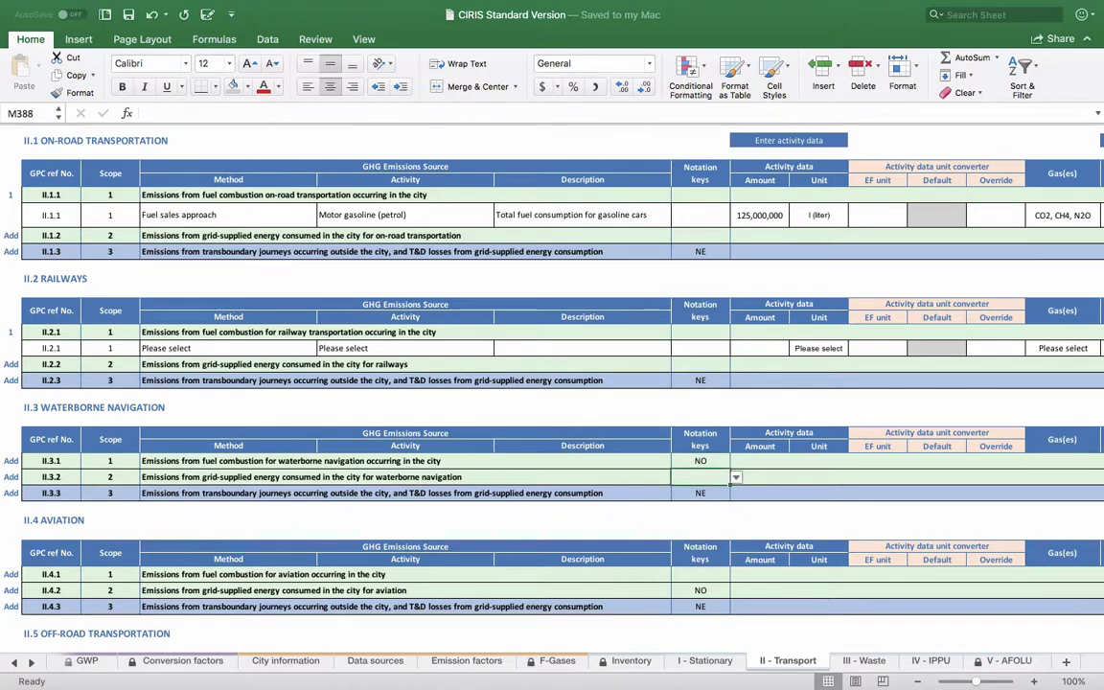
pyautogui.click(736, 477)
pyautogui.click(687, 513)
# Enter the notation key explanation "There are no waterways within the city boundary" for the II.3.1 row.
pyautogui.hscroll(12, 552, 383)
pyautogui.hscroll(8, 496, 360)
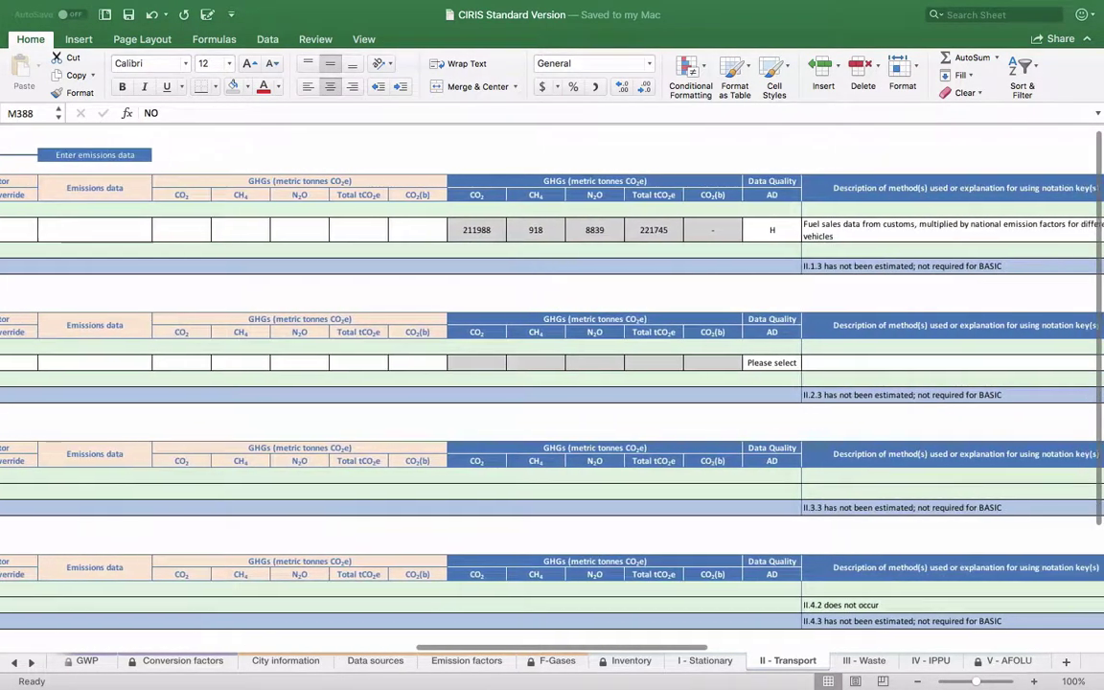
pyautogui.click(760, 488)
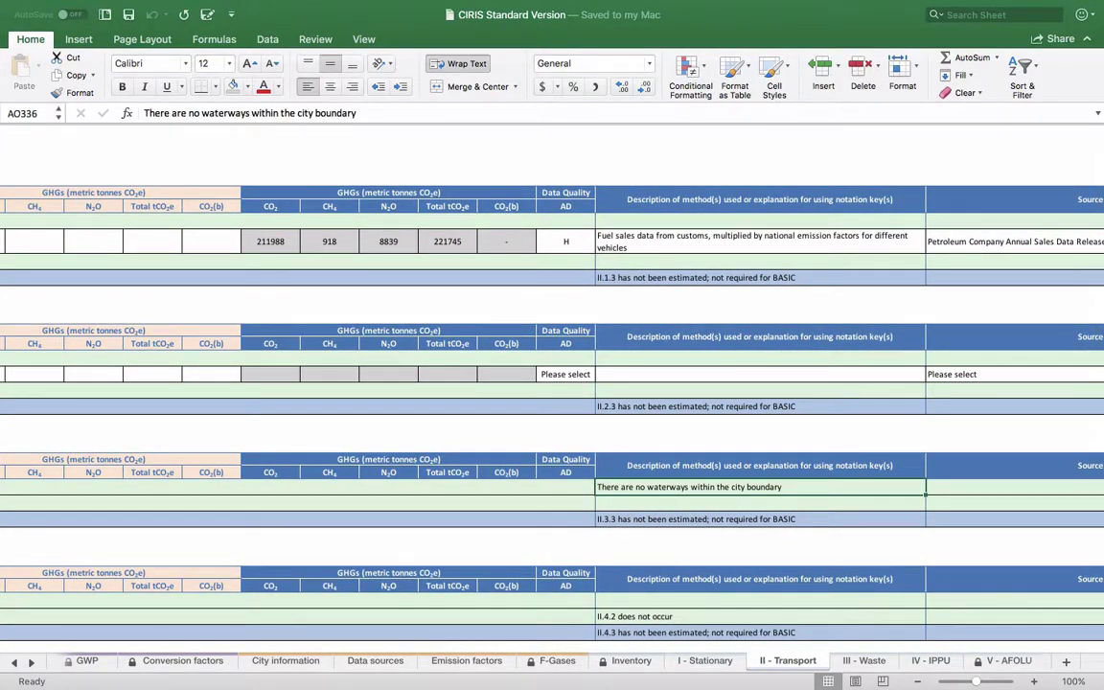
# Set the notation key of II.5.1, fuel combustion for off-road transportation, to IE.
pyautogui.hscroll(-20, 496, 359)
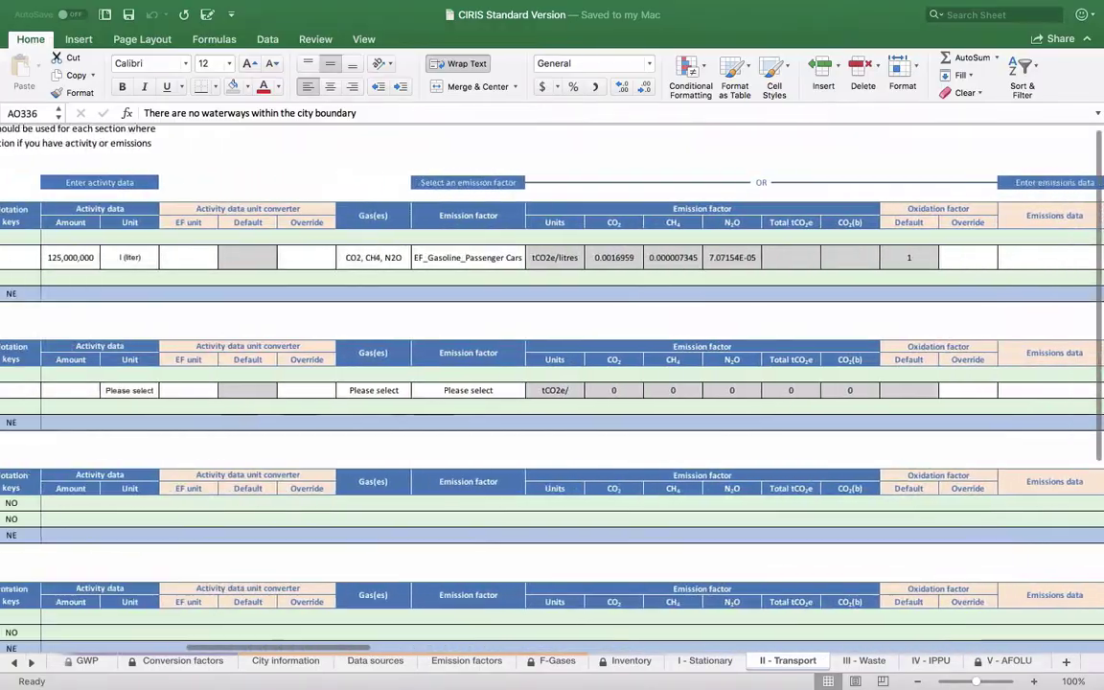
pyautogui.scroll(-5, 497, 359)
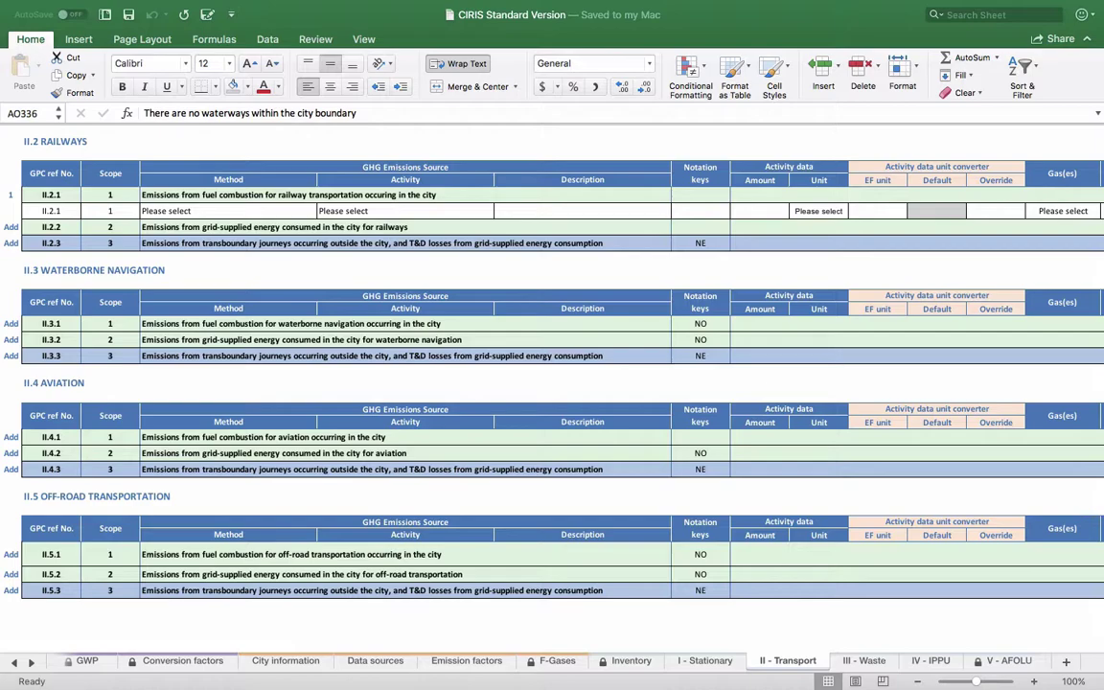
pyautogui.click(700, 554)
pyautogui.click(736, 558)
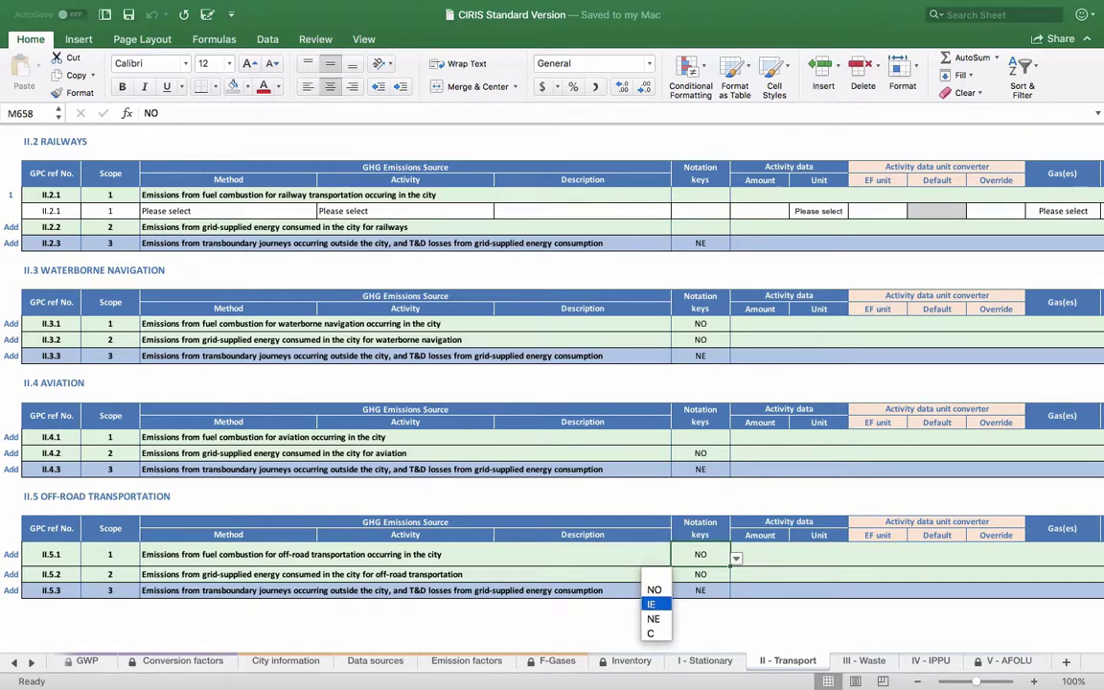
pyautogui.press('Return')
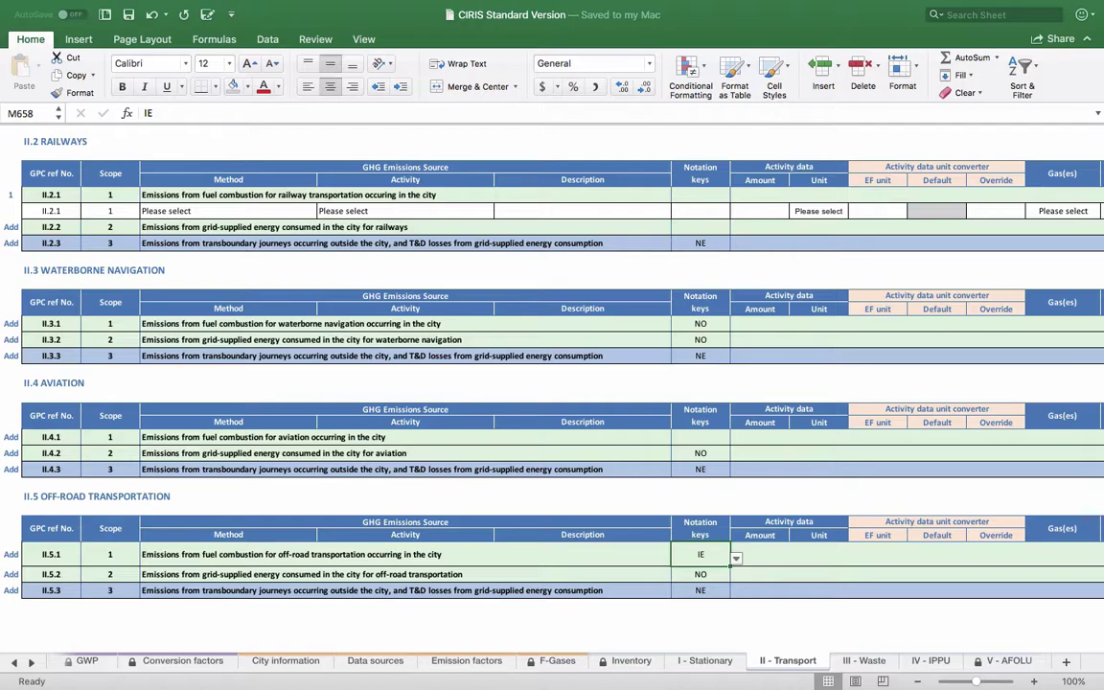
# Explain the II.5.1 notation key with "Emissions included elsewhere, in II.1.1. Data cannot be disaggregated from on-road transport".
pyautogui.hscroll(15, 552, 383)
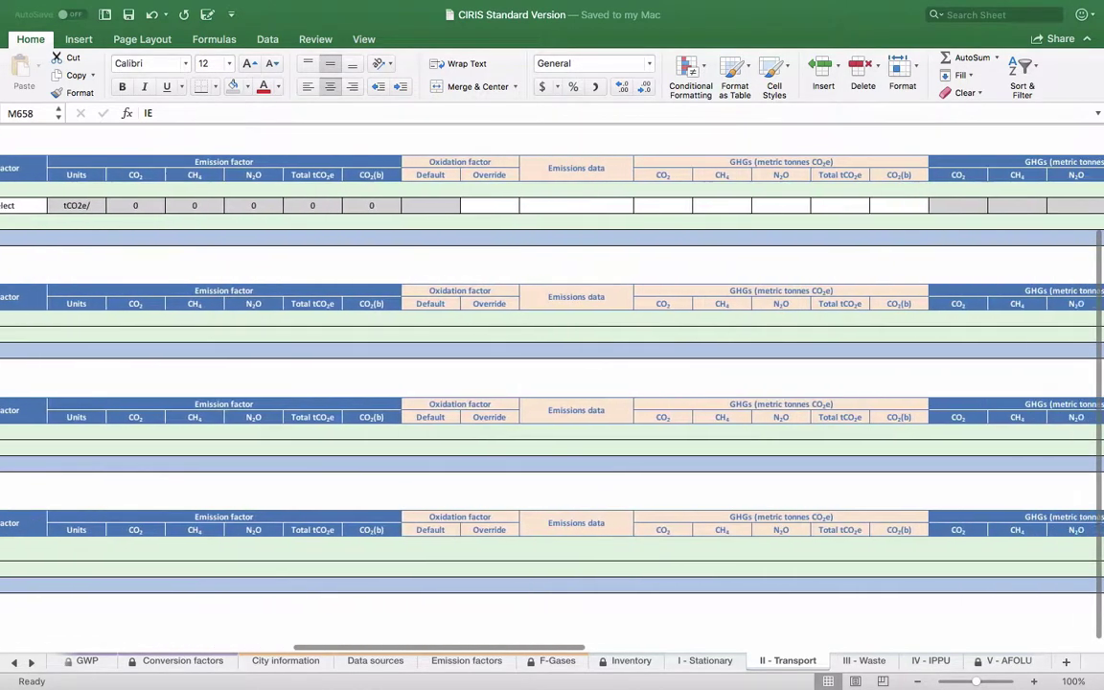
pyautogui.hscroll(5, 552, 384)
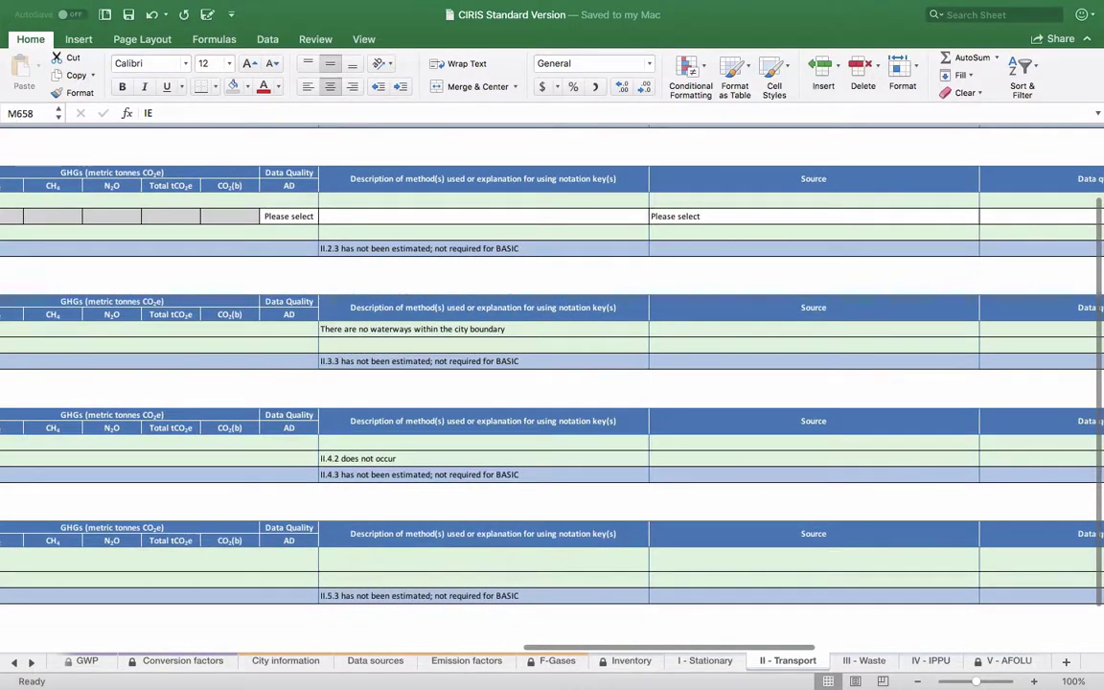
pyautogui.click(483, 560)
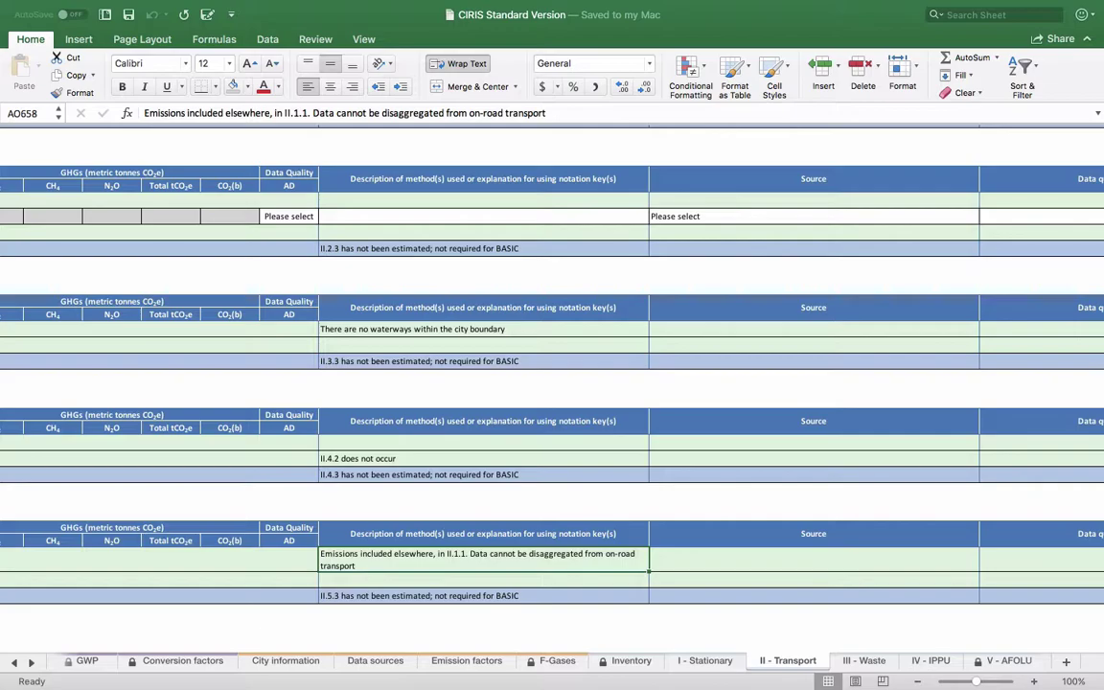
# Reselect the notation key of the II.4.2 row for grid-supplied energy consumed in aviation.
pyautogui.hscroll(-15, 552, 383)
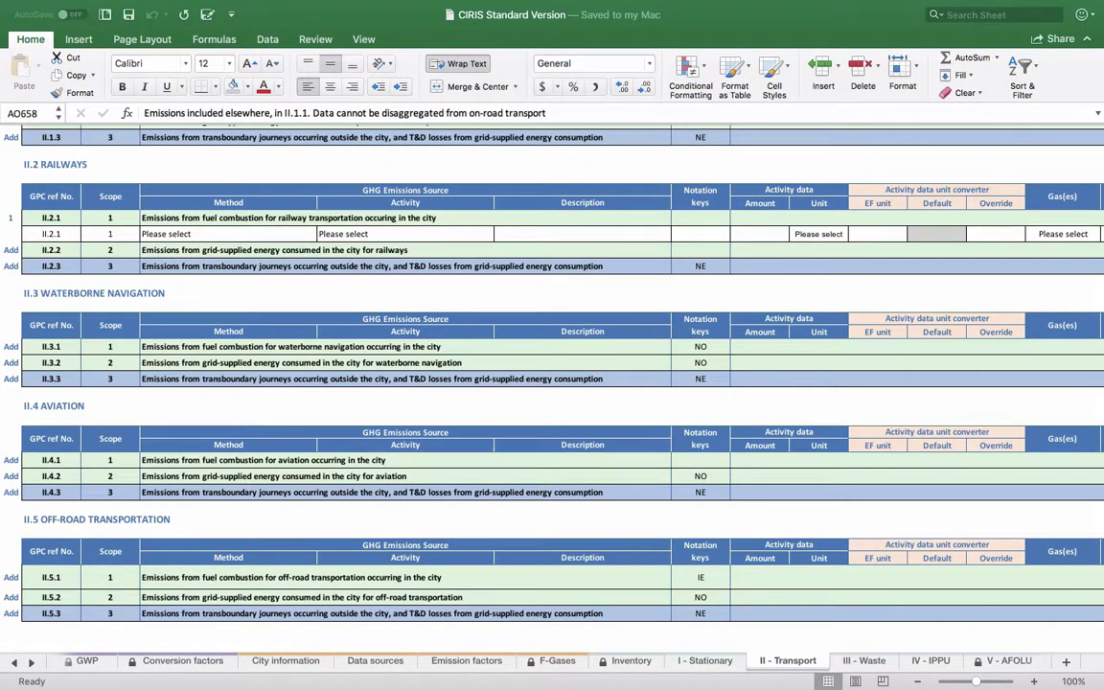
pyautogui.click(700, 476)
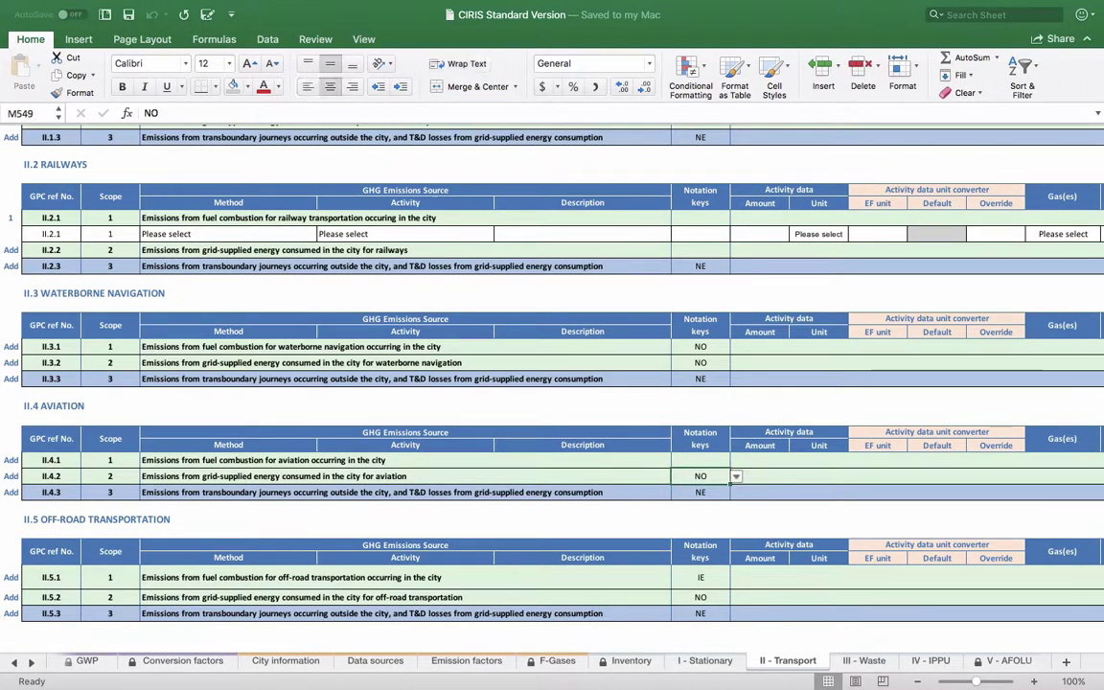
pyautogui.click(736, 476)
pyautogui.click(688, 504)
# Open the GPC page of the Introduction section and examine the scope definitions and the required sectors and sub-sectors table.
pyautogui.scroll(6, 552, 388)
pyautogui.click(198, 148)
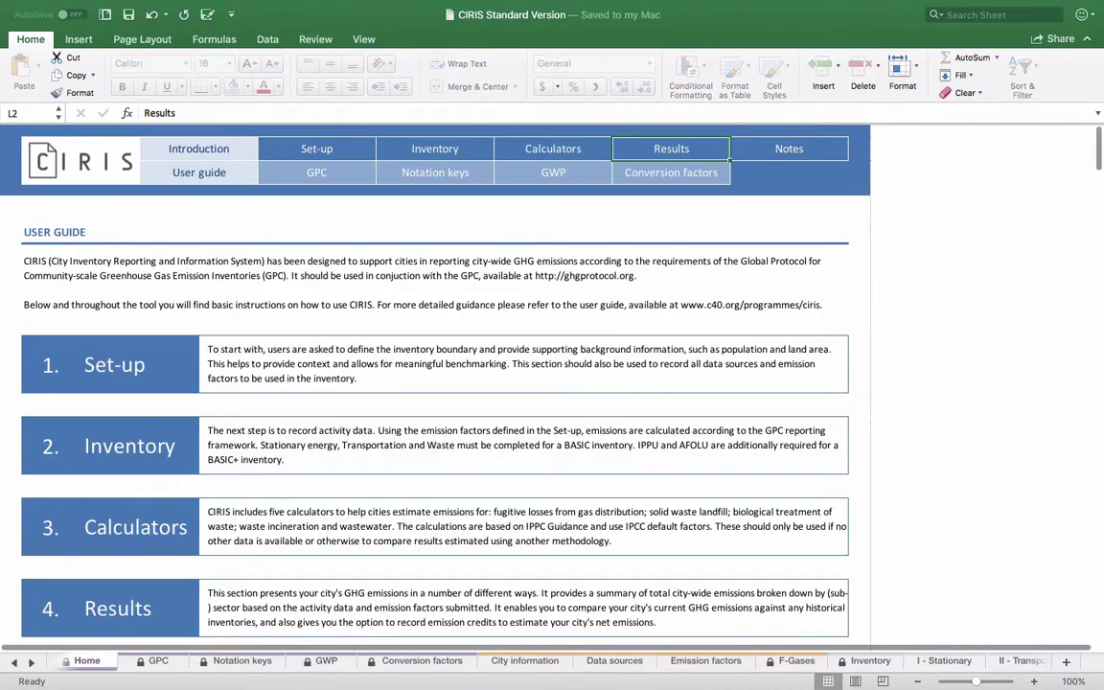
pyautogui.click(316, 173)
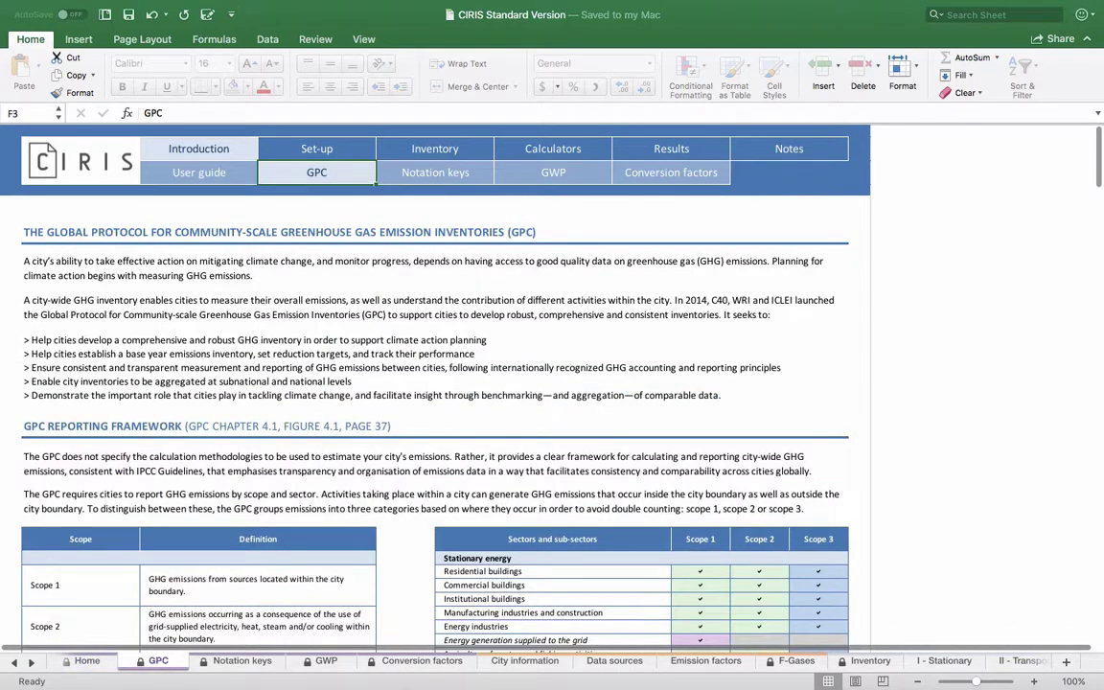
pyautogui.scroll(-5, 495, 383)
pyautogui.scroll(-4, 496, 384)
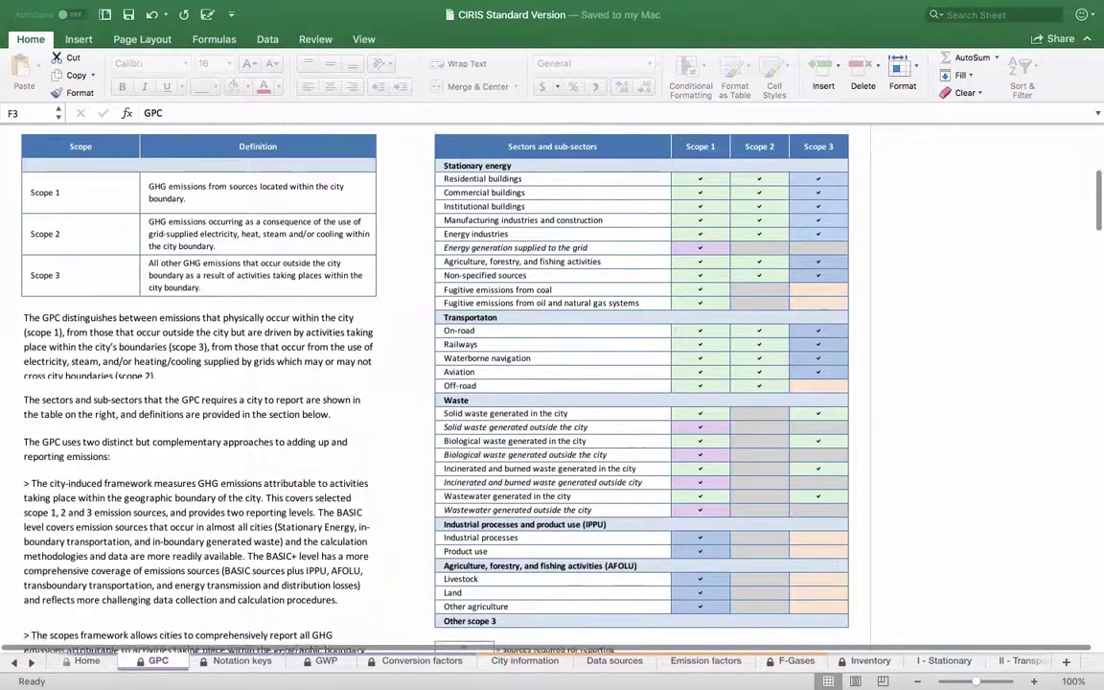